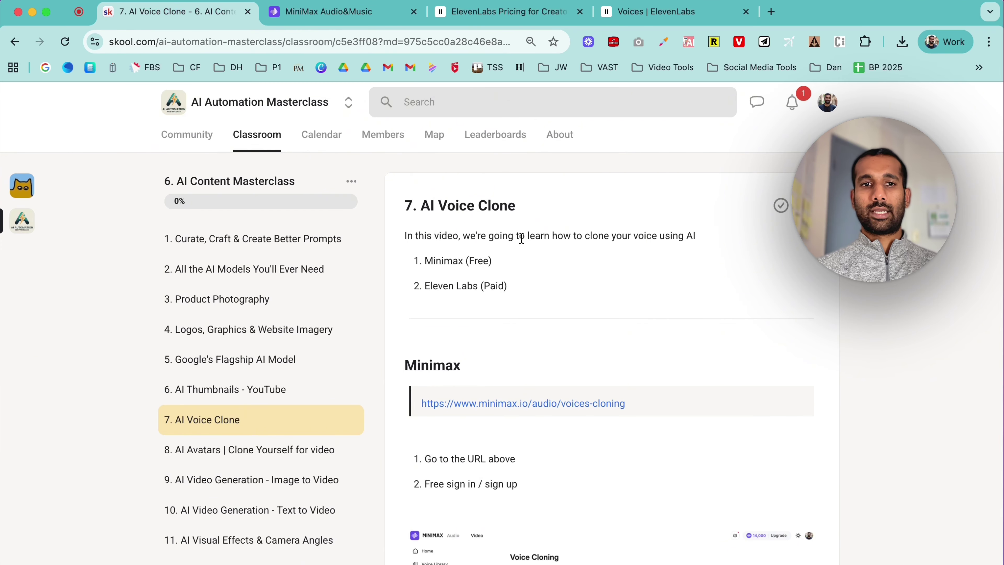
# - Switch to MiniMax Audio, look over its home page and open the Voice Clone page
pyautogui.click(356, 19)
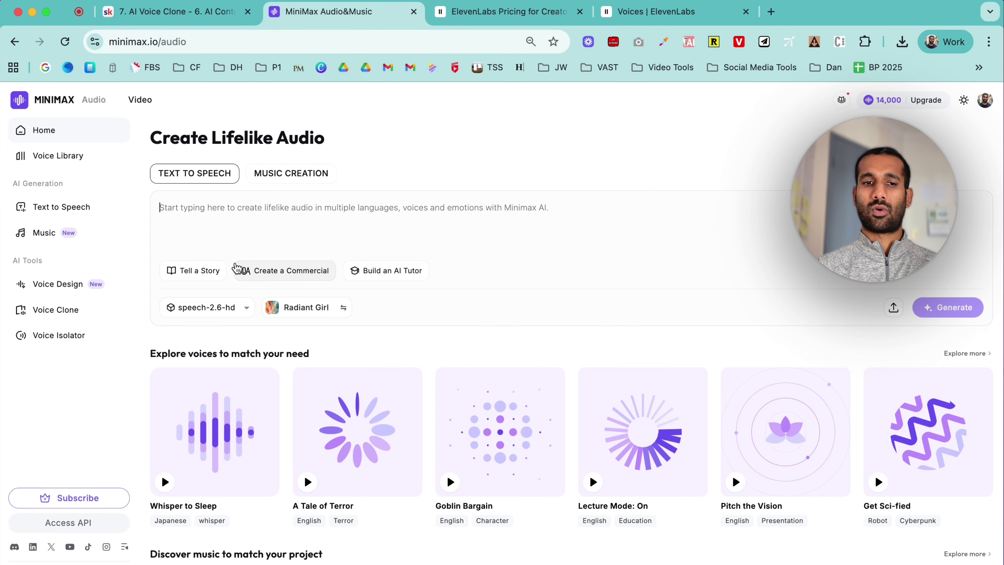
pyautogui.scroll(-4, 428, 226)
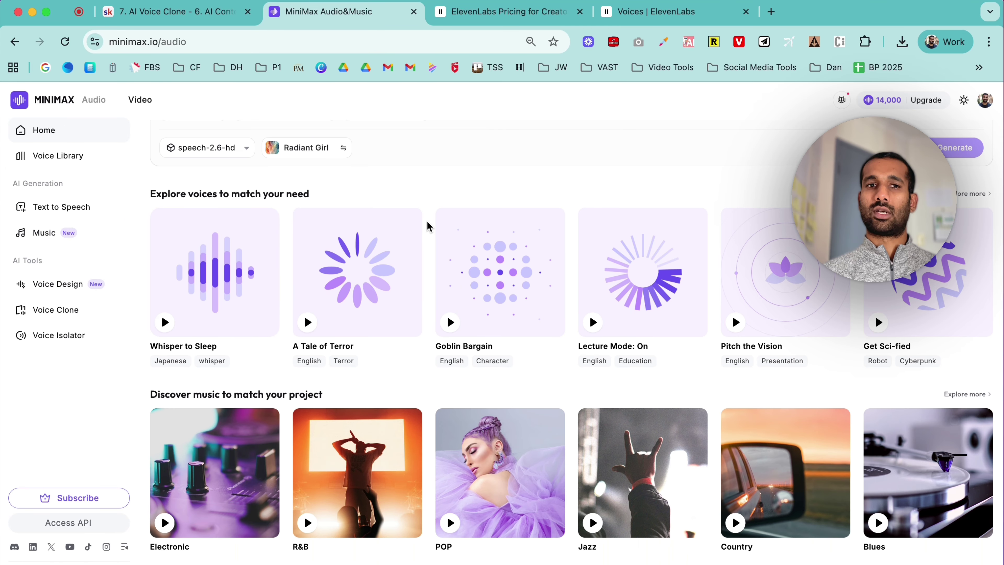
pyautogui.scroll(-1, 427, 226)
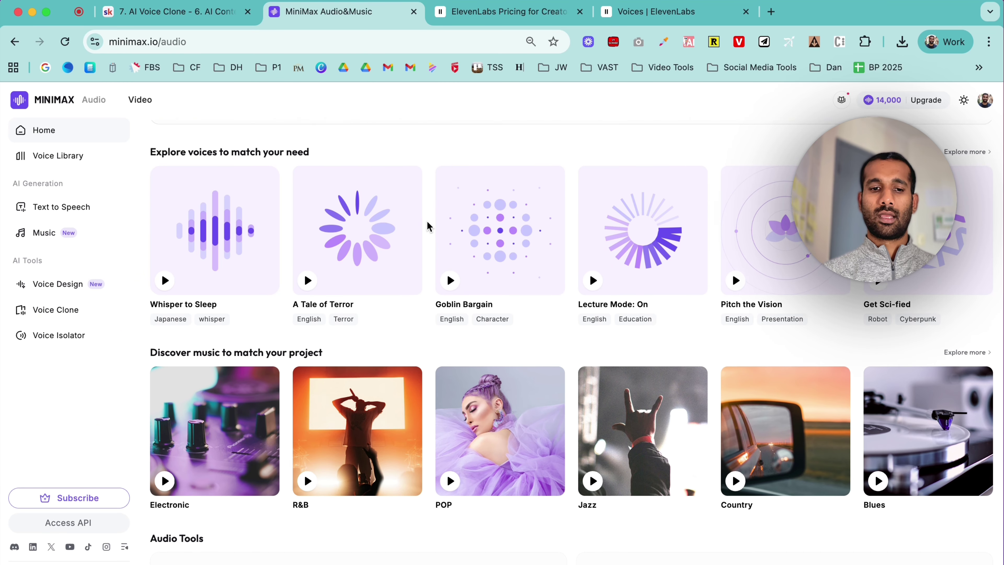
pyautogui.scroll(-3, 427, 226)
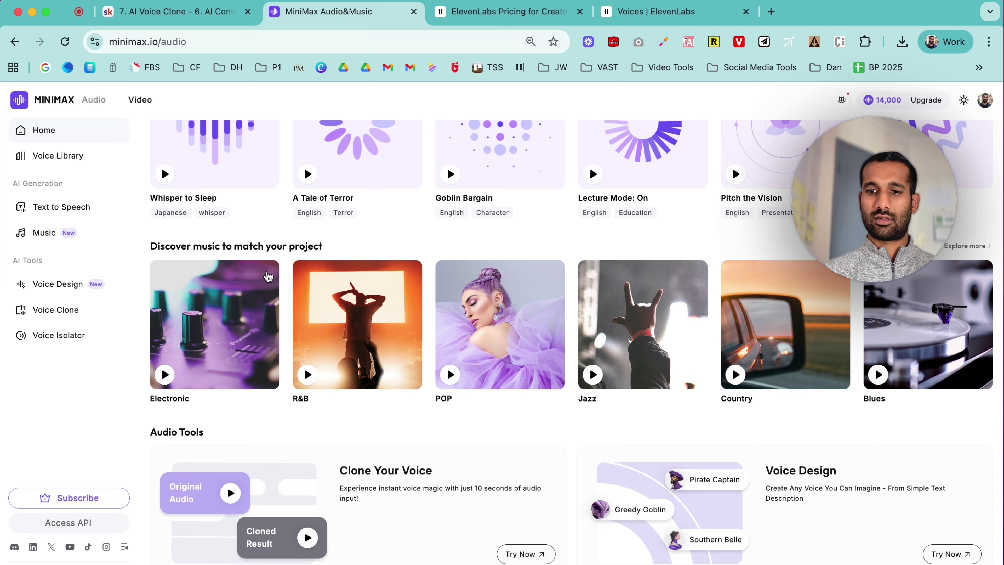
pyautogui.scroll(4, 407, 328)
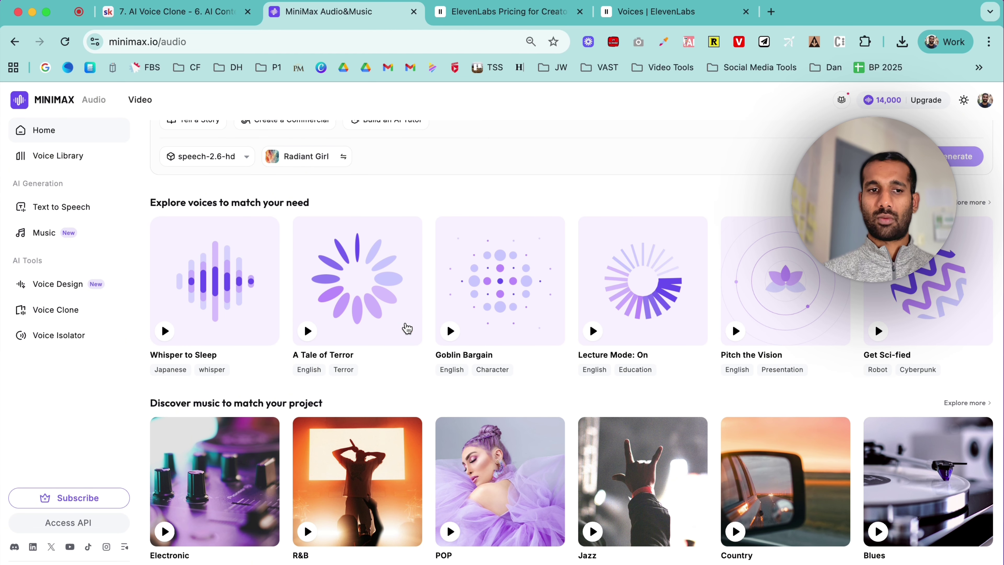
pyautogui.scroll(2, 384, 343)
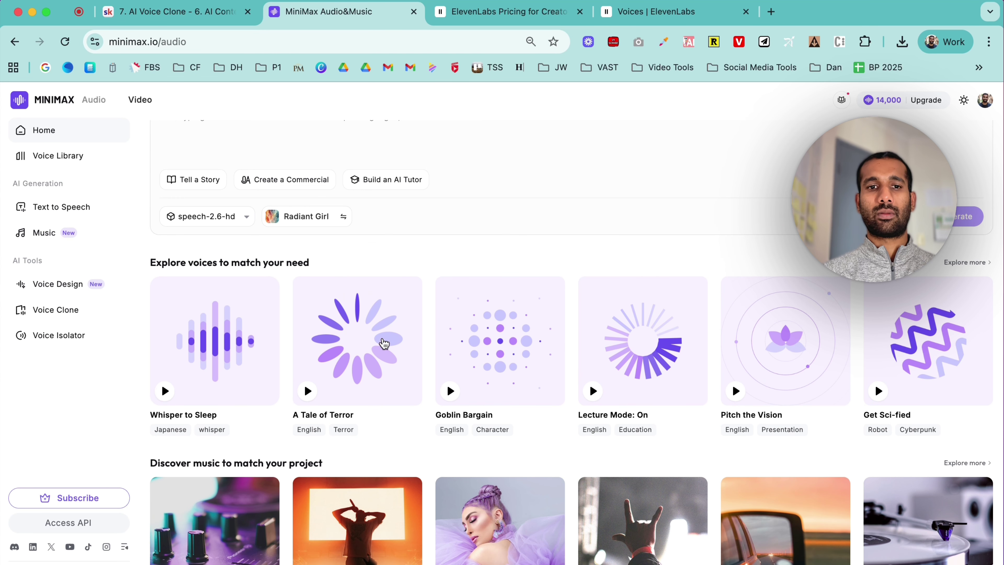
pyautogui.scroll(3, 383, 343)
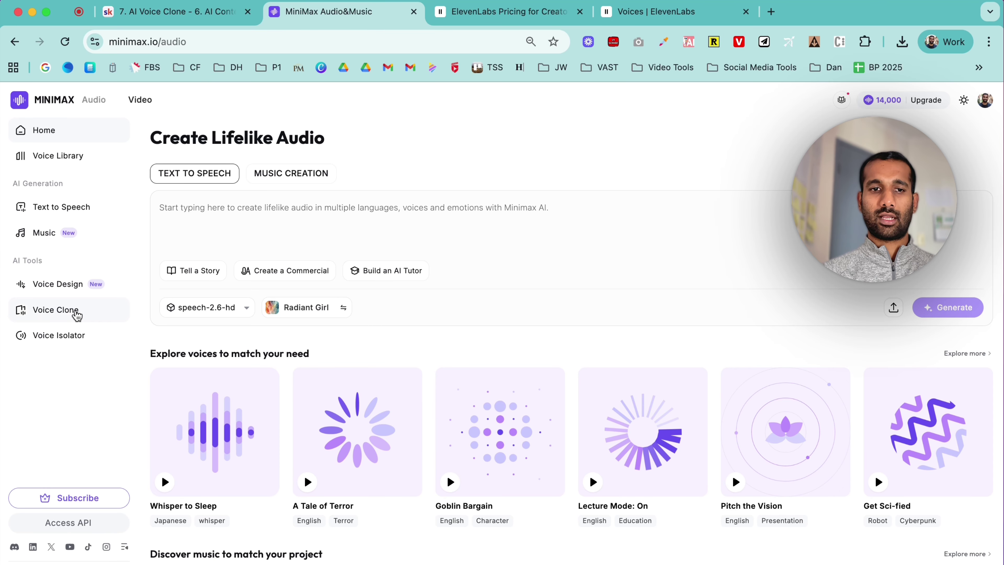
pyautogui.click(76, 313)
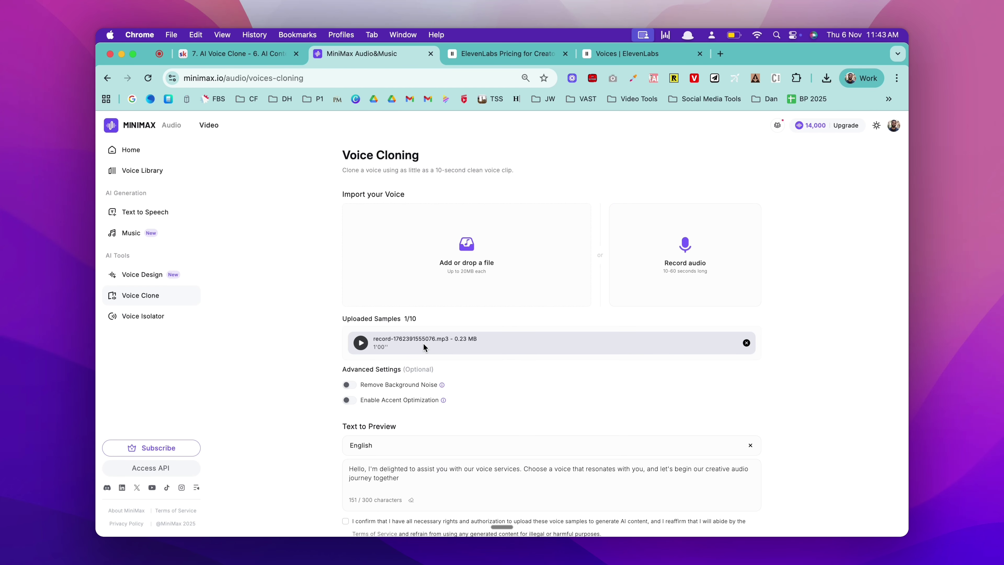
# - Enable Remove Background Noise for the uploaded voice sample, confirm the usage rights and generate the voice clone
pyautogui.scroll(-3, 423, 344)
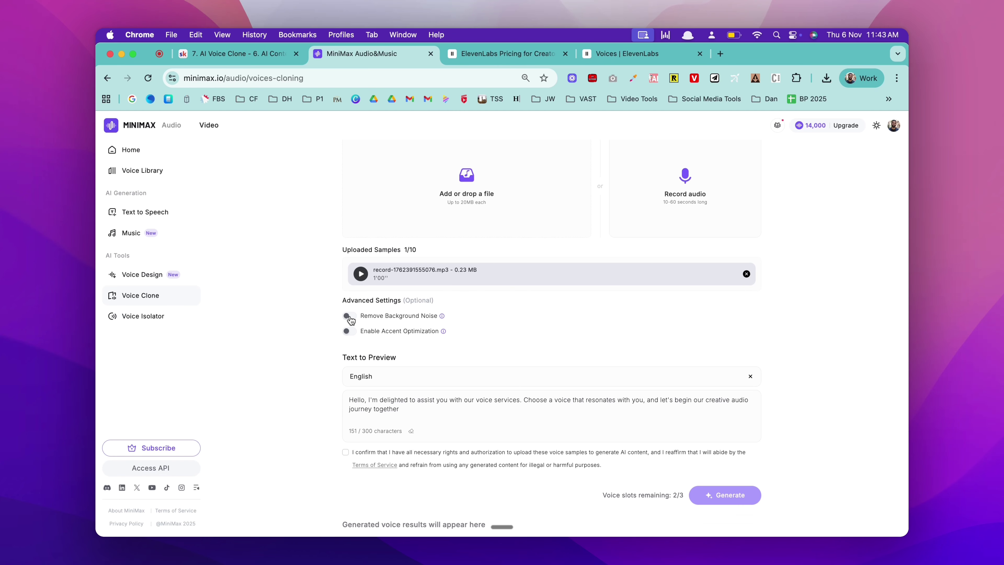
pyautogui.click(348, 316)
pyautogui.scroll(-1, 495, 329)
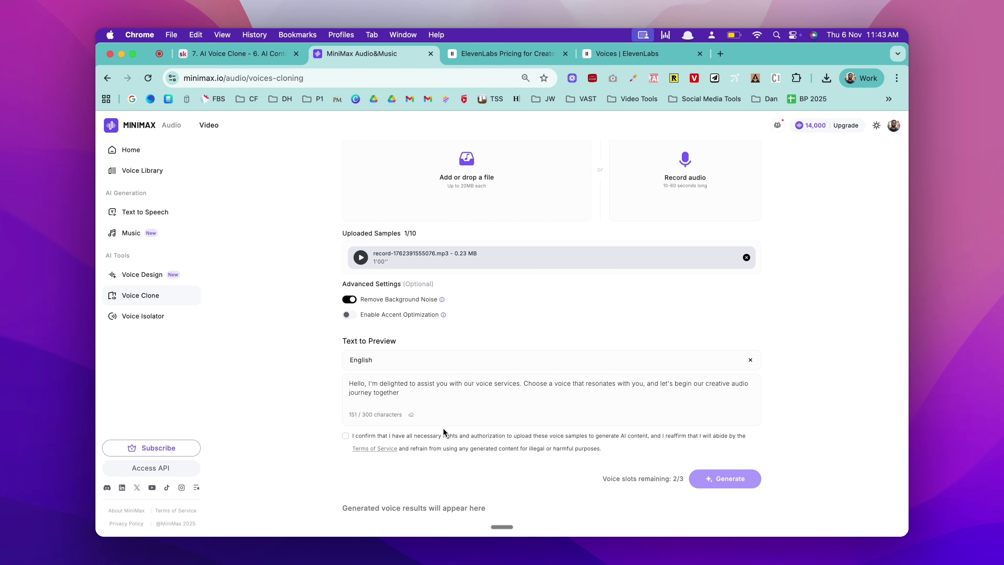
pyautogui.click(345, 436)
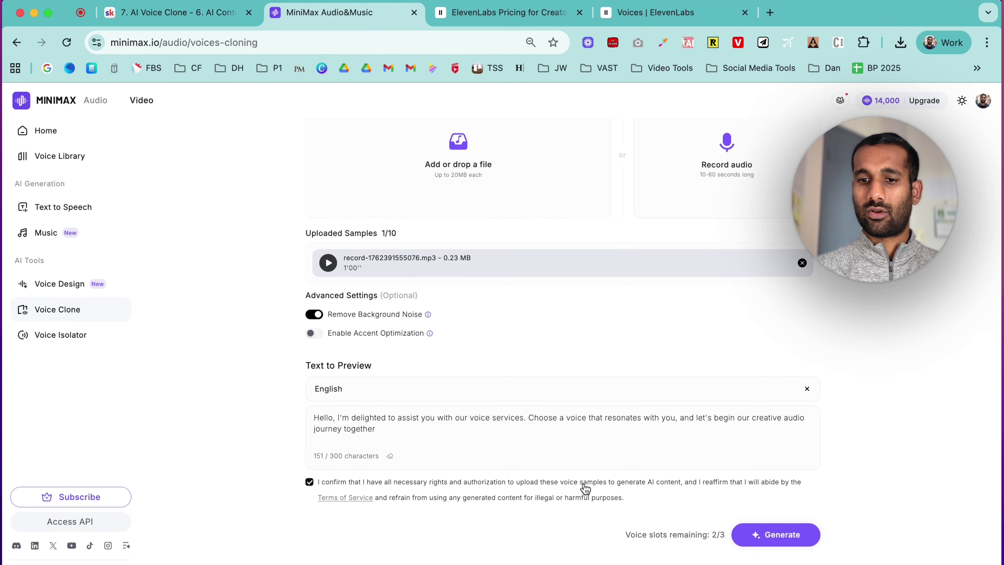
pyautogui.click(803, 548)
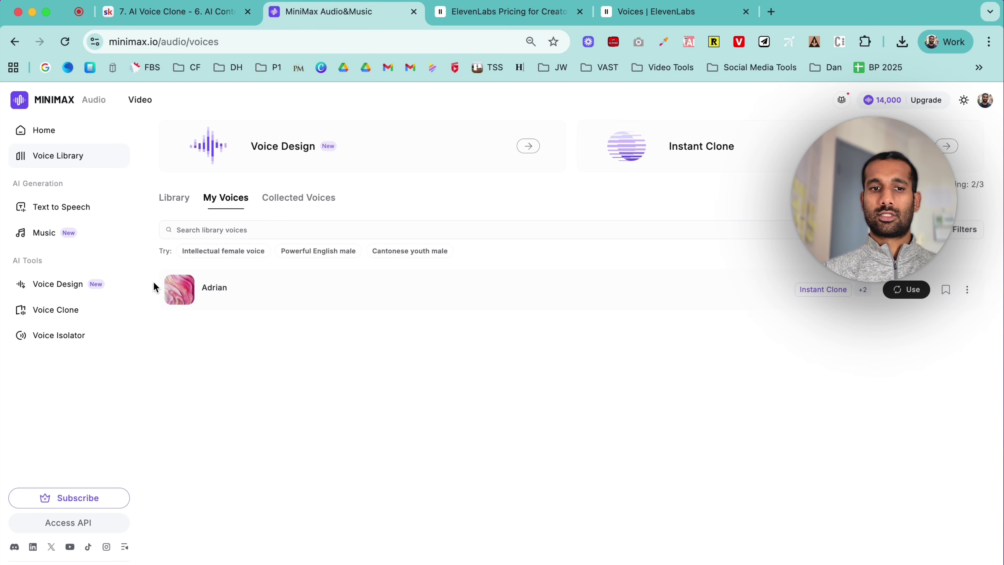
# - Play the cloned voice's preview in My Voices and select that voice for use in text to speech
pyautogui.moveTo(181, 292)
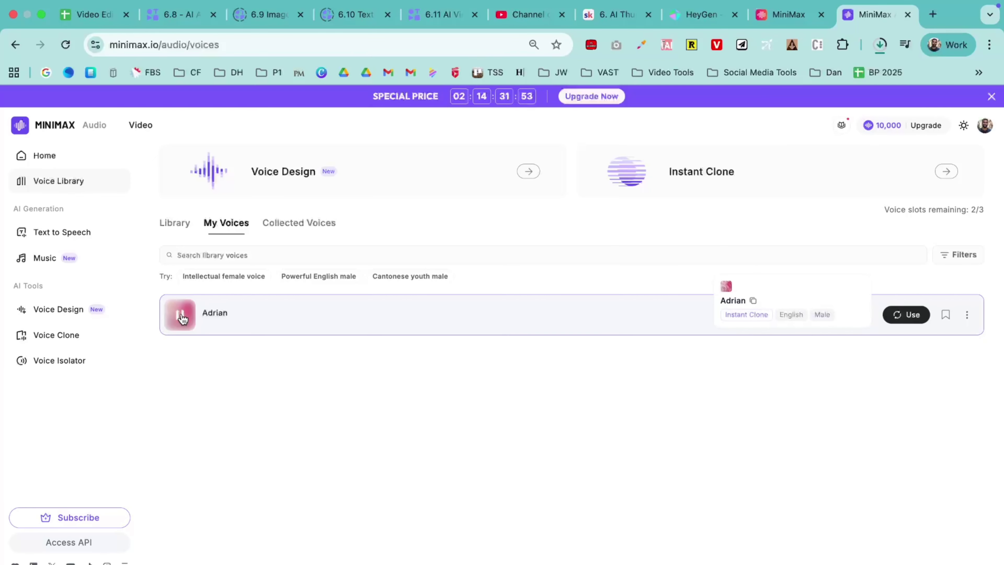
pyautogui.click(181, 292)
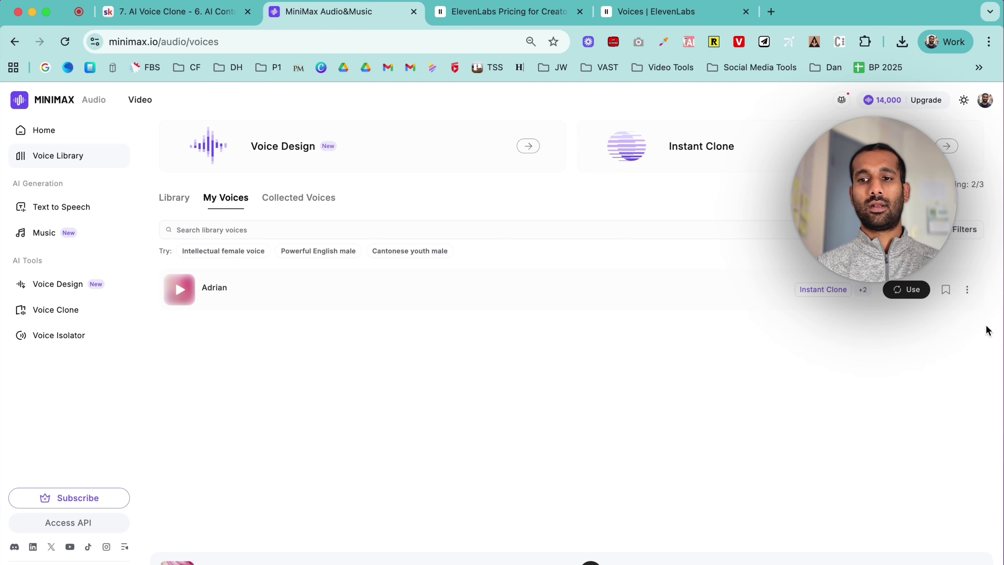
pyautogui.click(967, 290)
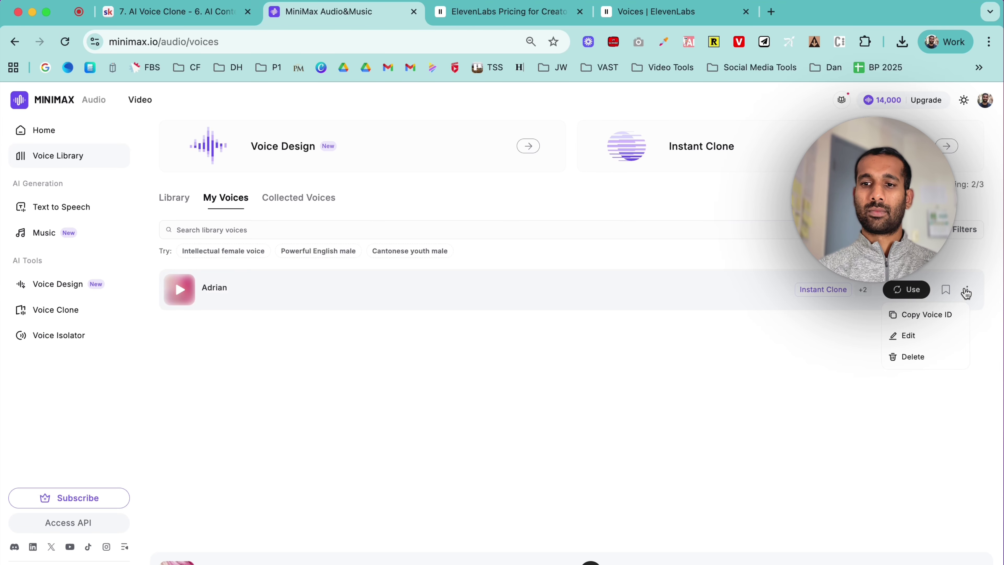
pyautogui.click(914, 291)
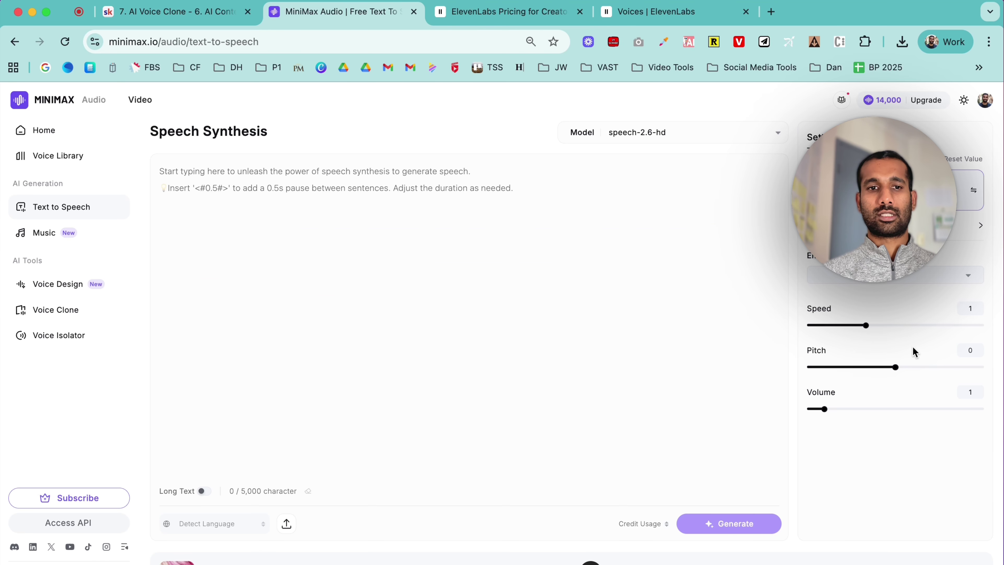
# - Enter "Welcome to the AI Automation Masterclass" as the speech text and generate the audio with the cloned voice
pyautogui.click(191, 173)
pyautogui.write('W')
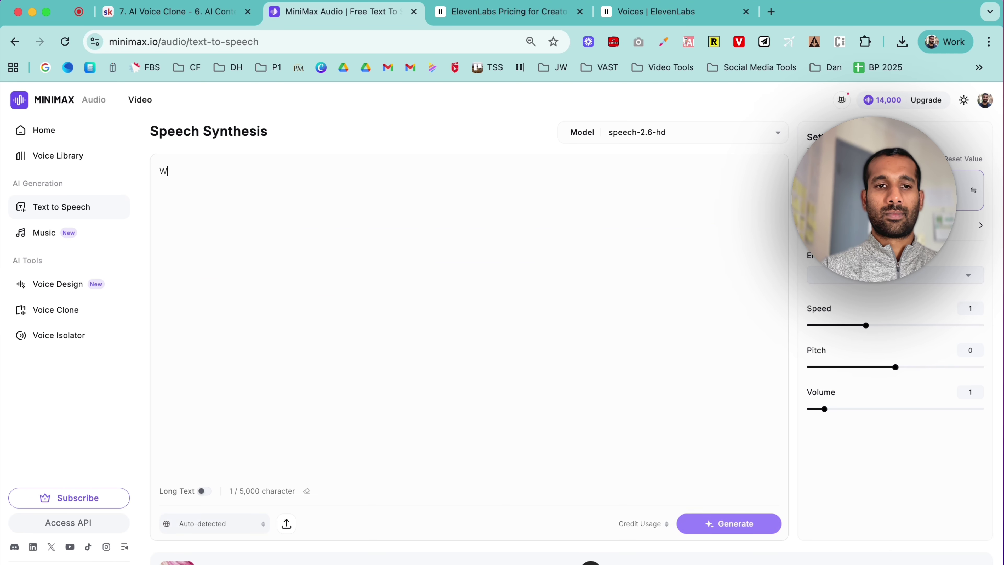
pyautogui.write('elcome to the AI Automation ')
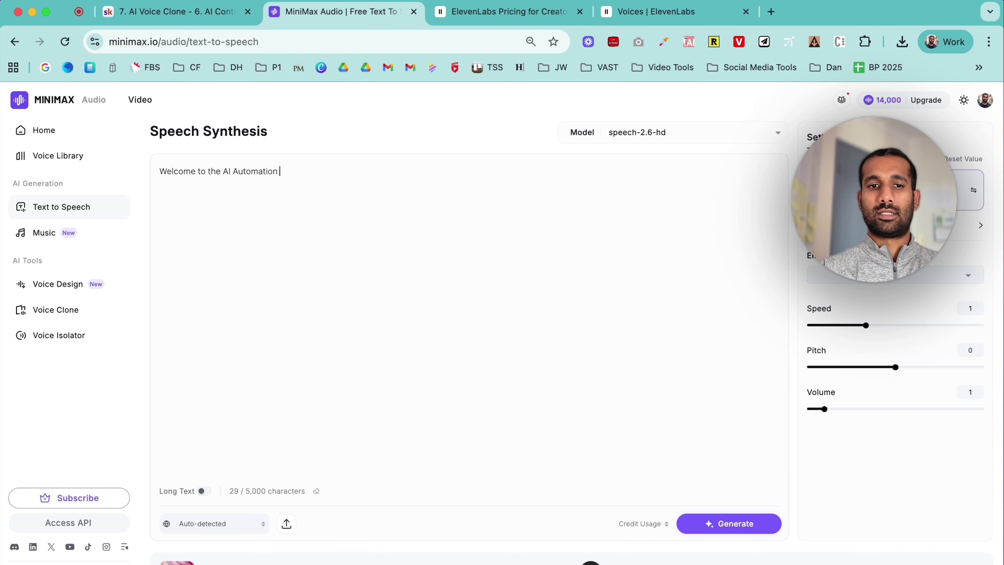
pyautogui.write('Masterclass')
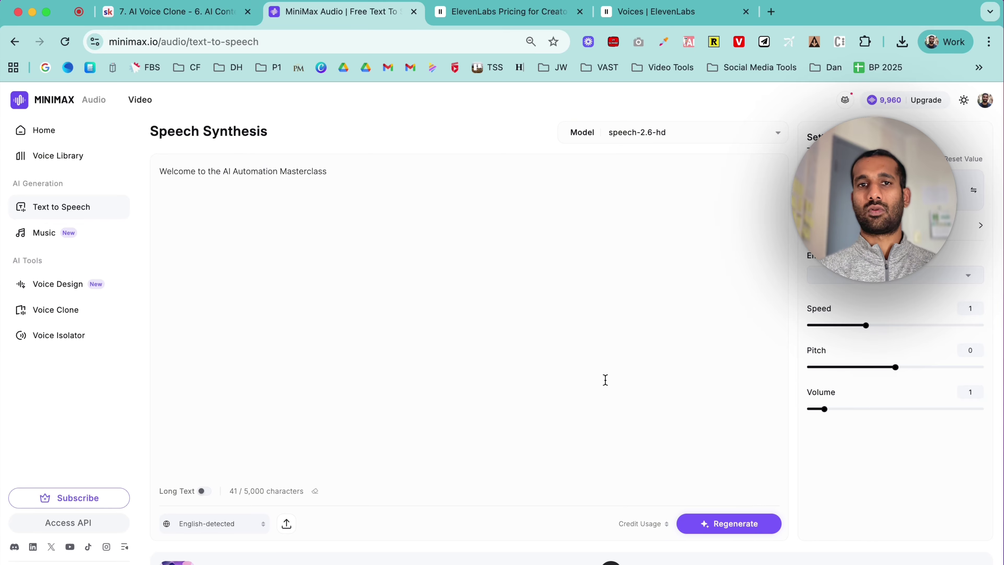
# - Switch to the ElevenLabs pricing page and compare the plans' prices, monthly credits and voice cloning features
pyautogui.hotkey('ctrl', 'Tab')
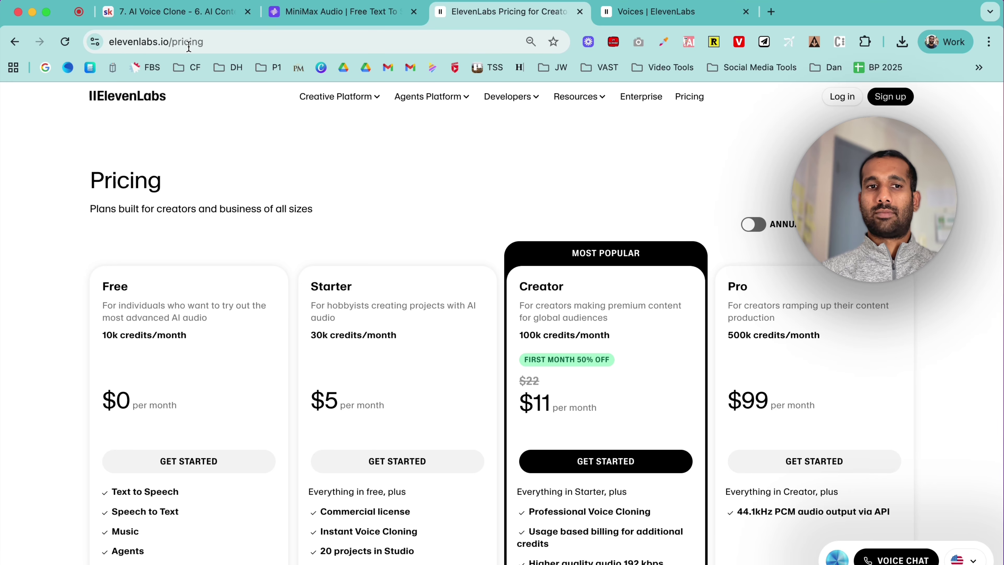
pyautogui.scroll(-3, 260, 177)
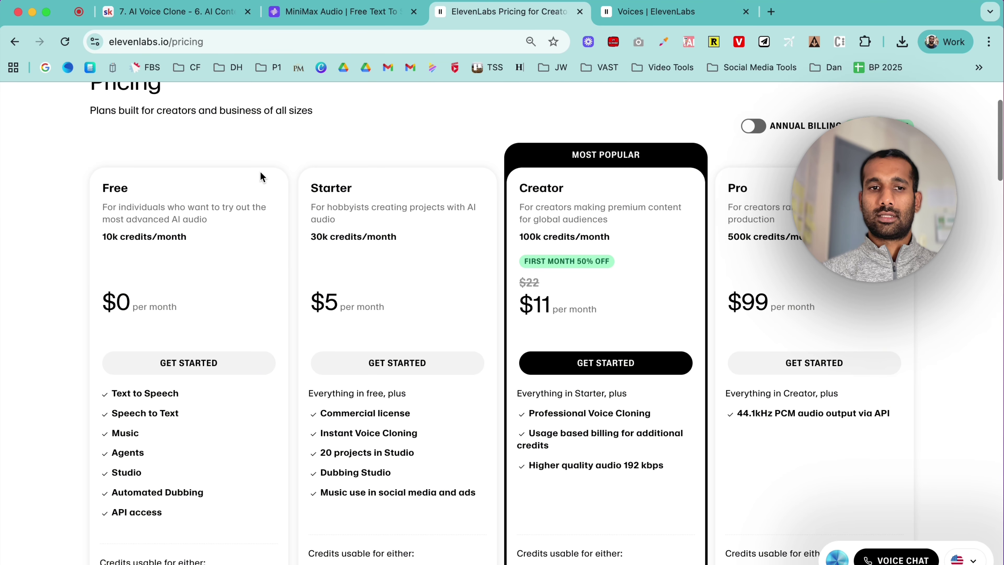
pyautogui.scroll(1, 261, 177)
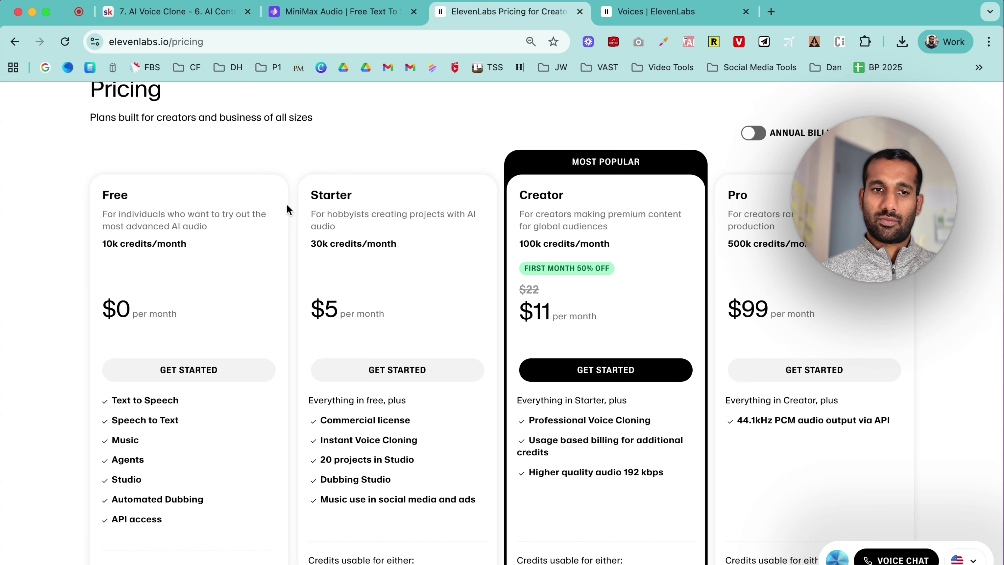
pyautogui.scroll(-2, 288, 210)
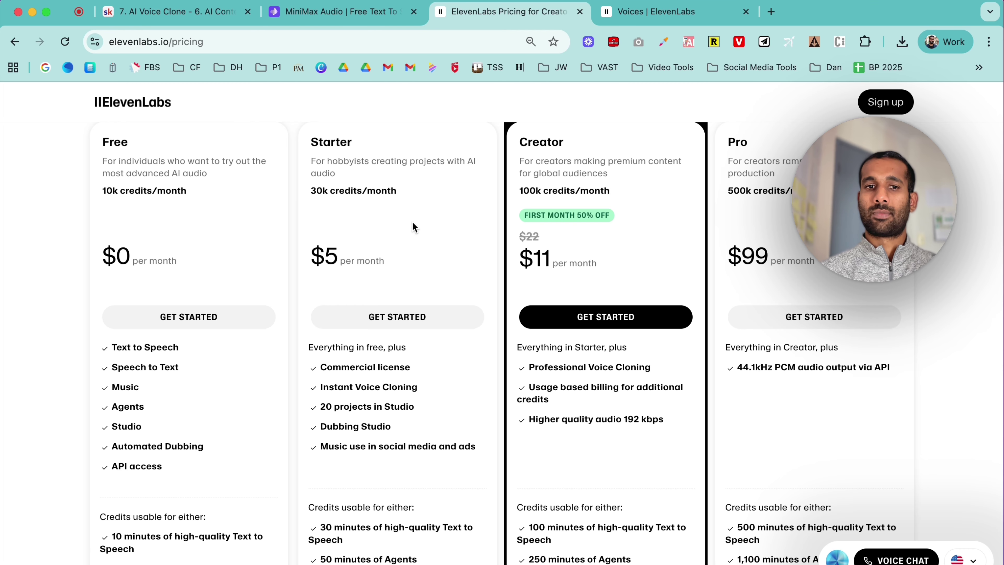
pyautogui.scroll(1, 412, 224)
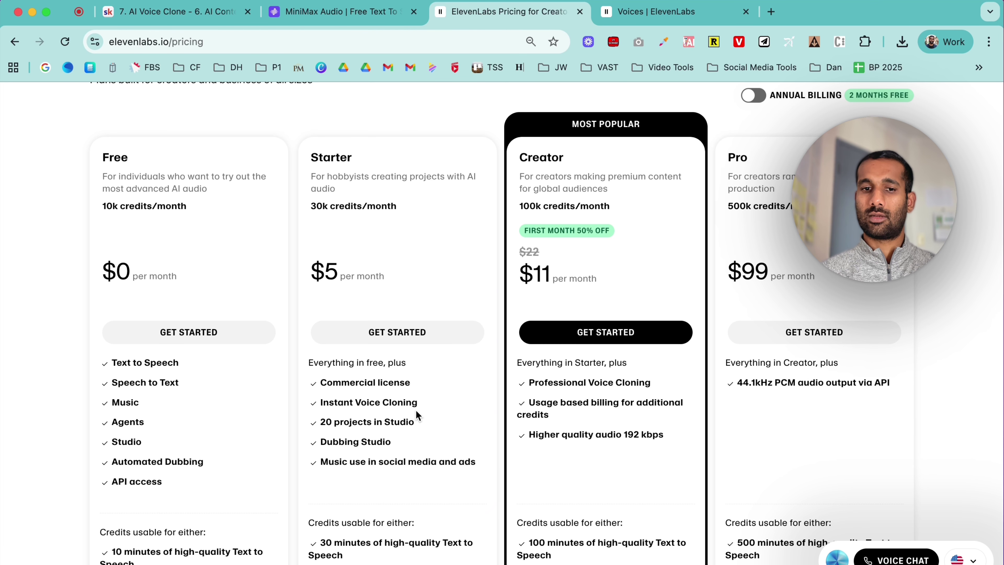
pyautogui.scroll(-1, 415, 410)
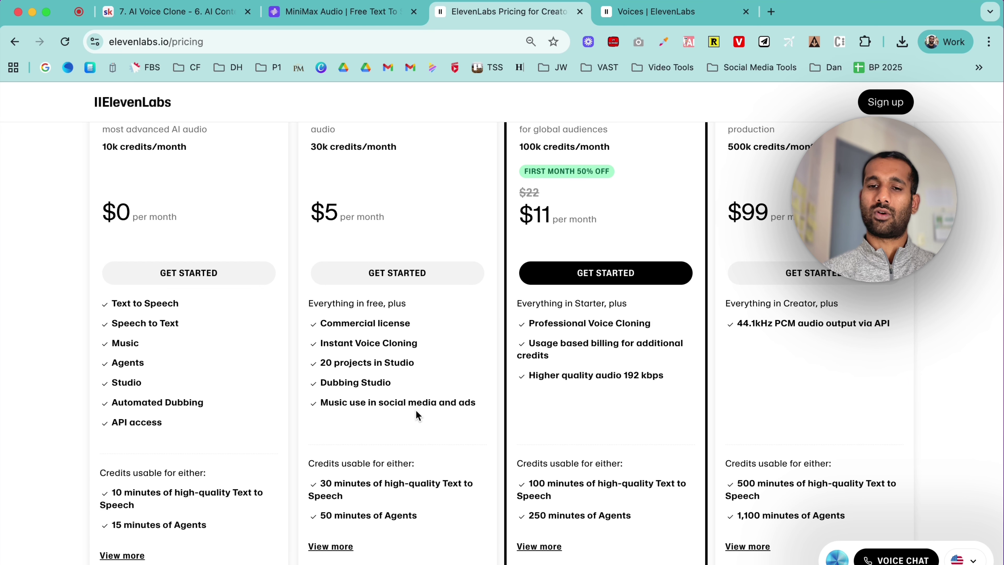
pyautogui.scroll(1, 416, 409)
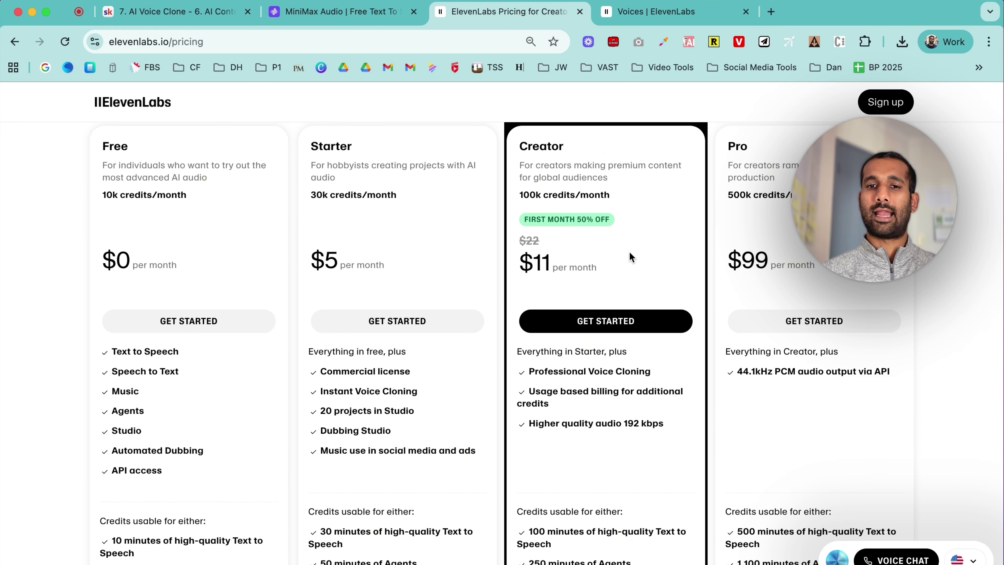
pyautogui.scroll(1, 636, 229)
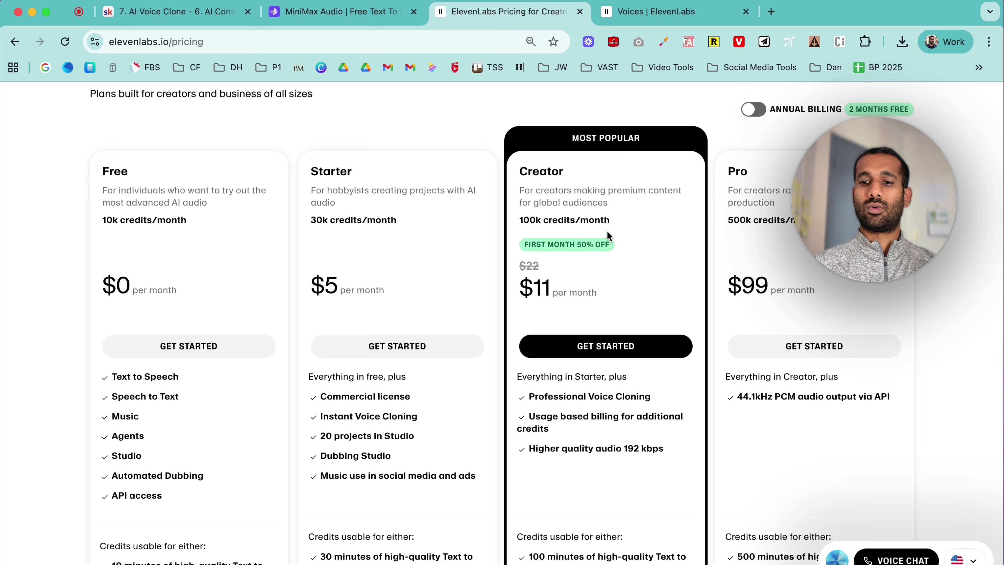
pyautogui.scroll(3, 607, 235)
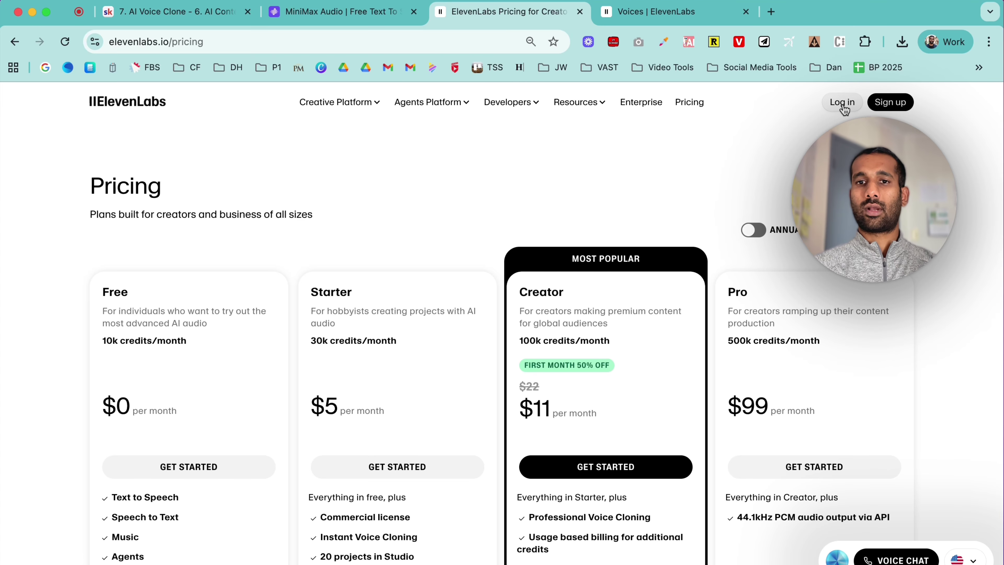
# - Switch to the ElevenLabs app and look over the home page's audio tools and voice creation options
pyautogui.click(654, 12)
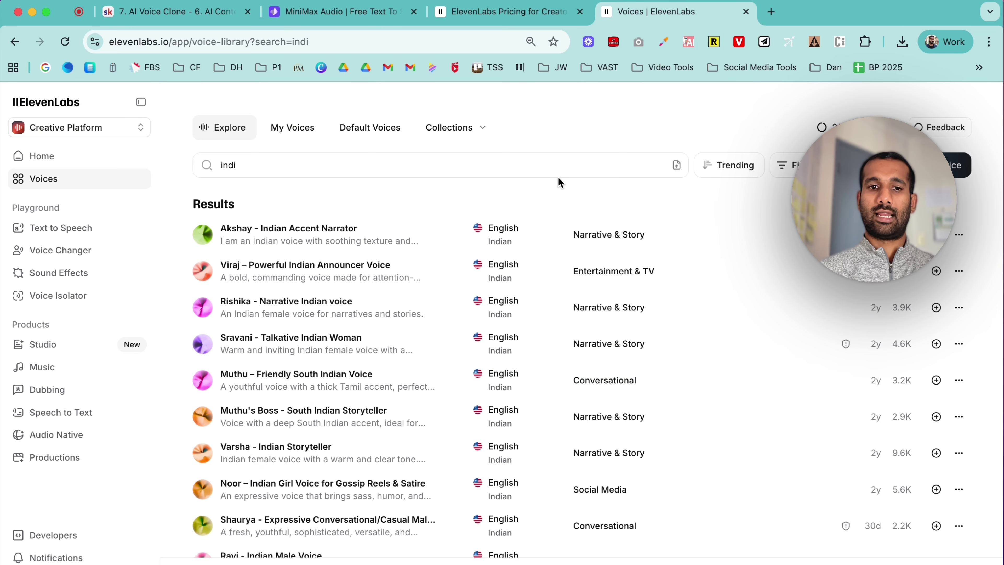
pyautogui.click(43, 158)
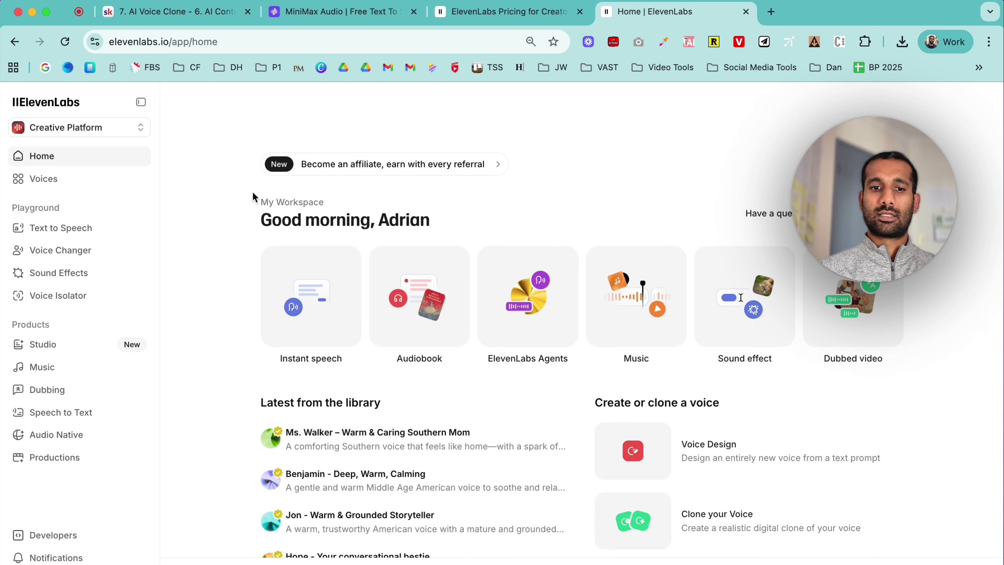
pyautogui.scroll(-1, 312, 372)
pyautogui.scroll(-4, 312, 372)
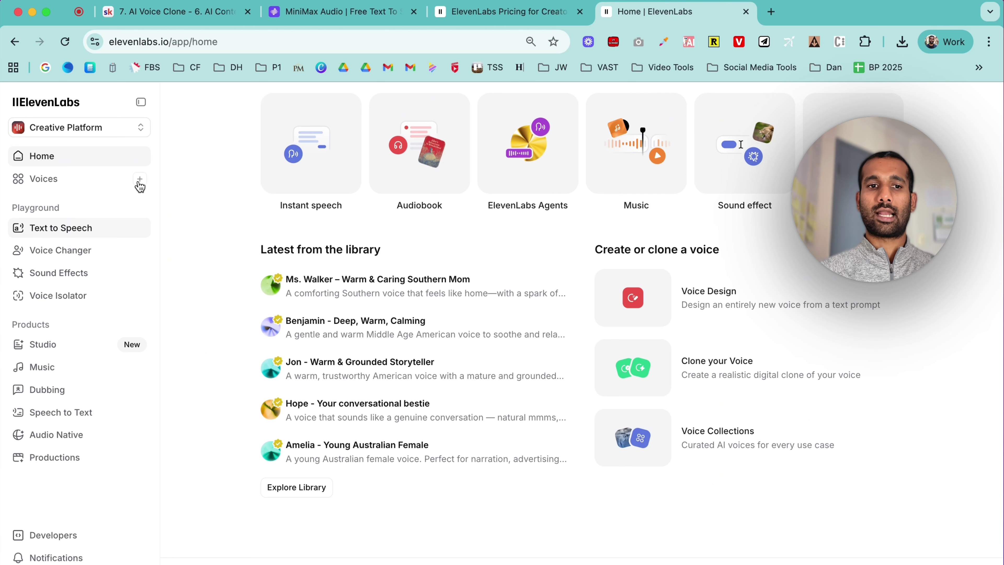
# - Go to My Voices in the ElevenLabs voice section and open the options for creating or cloning a voice
pyautogui.click(70, 188)
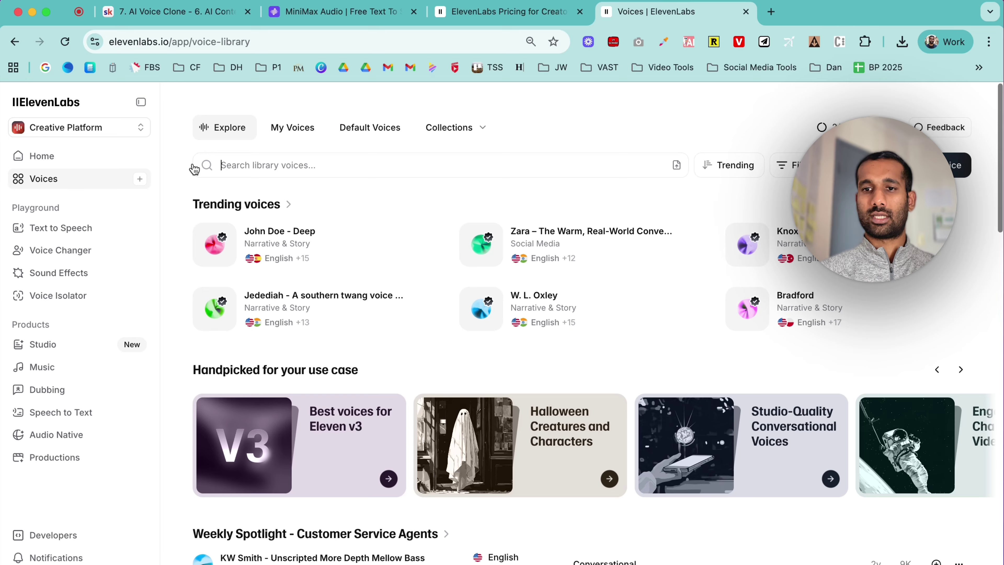
pyautogui.scroll(-1, 662, 214)
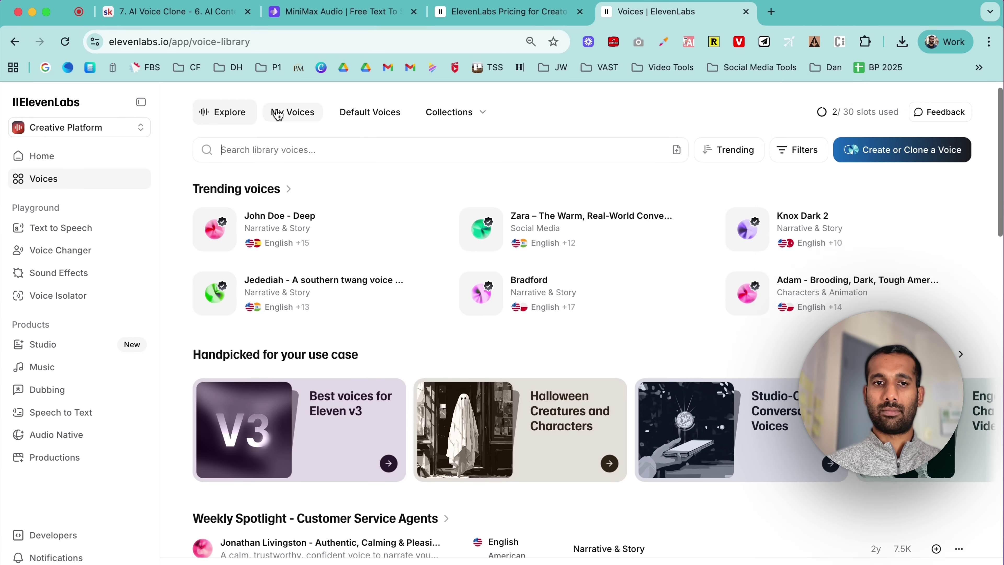
pyautogui.click(278, 114)
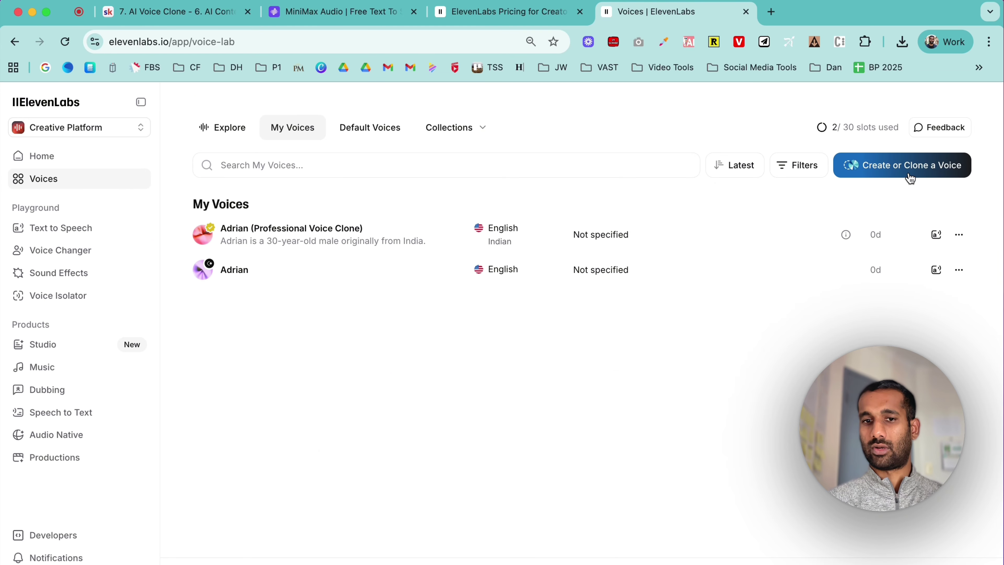
pyautogui.click(909, 175)
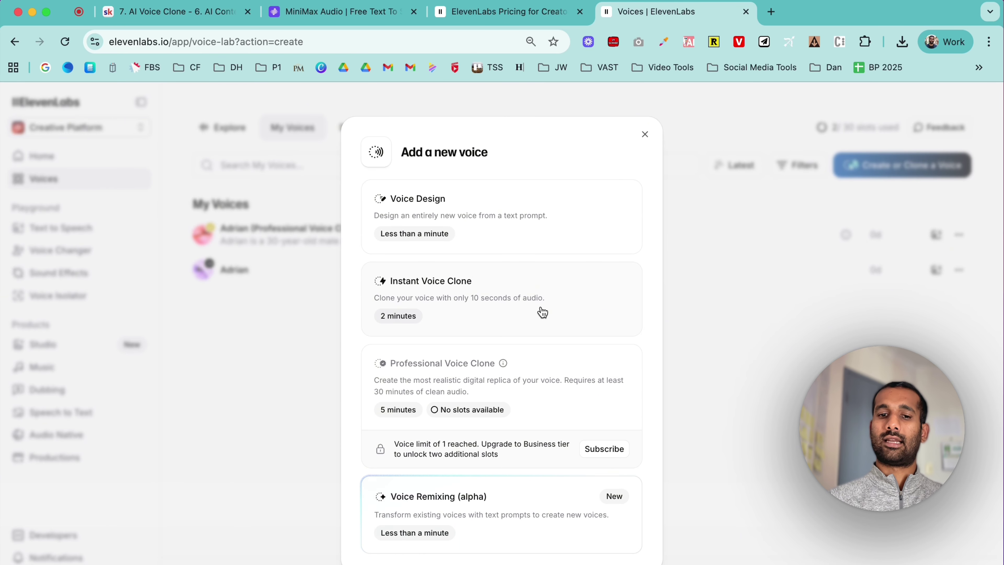
# - Open the Instant Voice Clone setup, review its audio upload and recording requirements, and close it
pyautogui.click(543, 312)
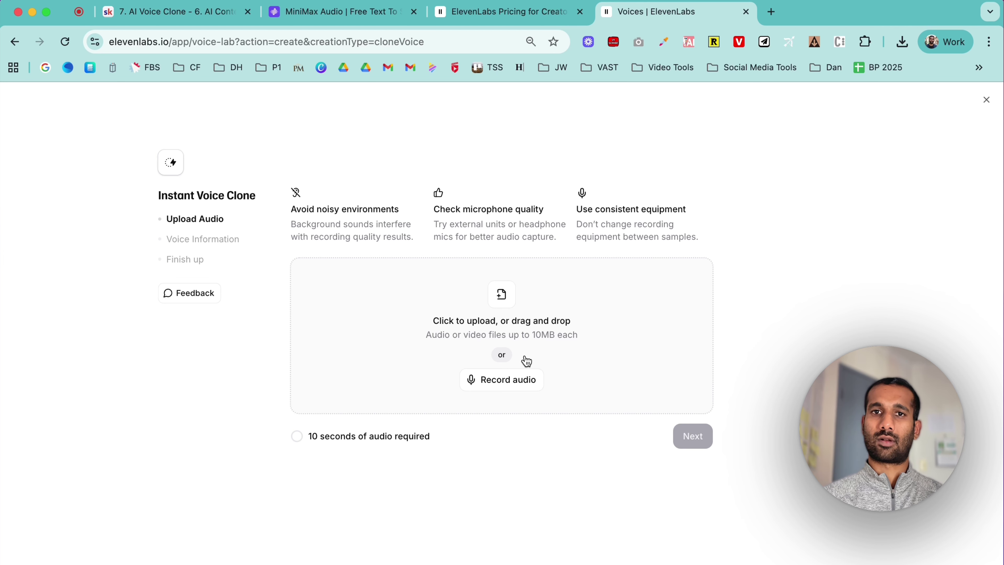
pyautogui.press('Escape')
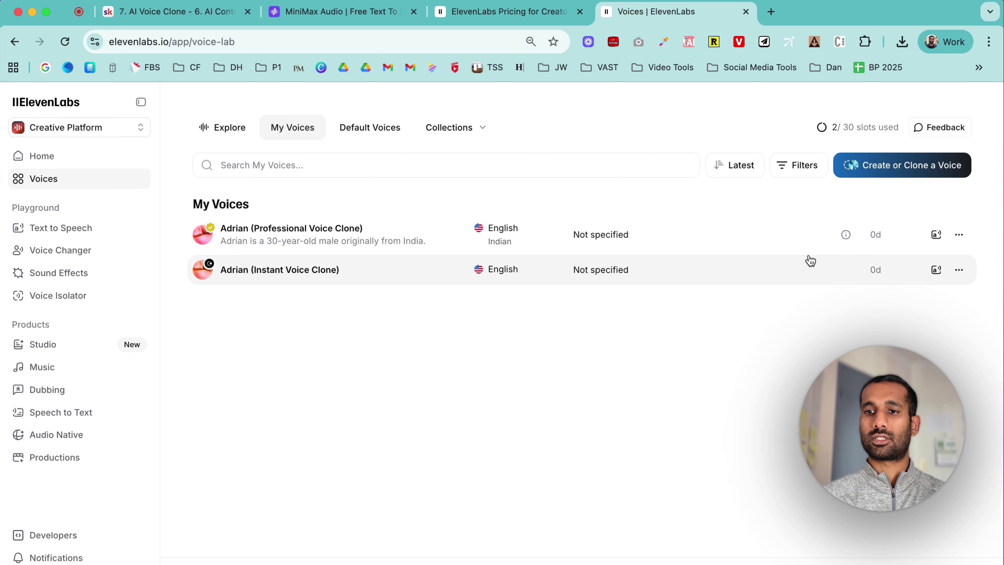
# - Delete the existing professional voice clone from My Voices
pyautogui.click(962, 238)
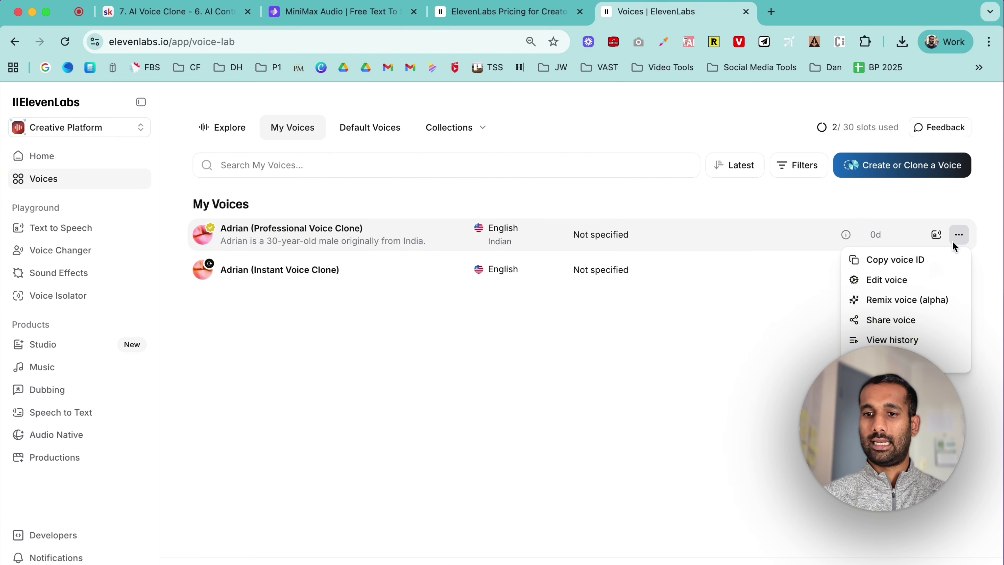
pyautogui.click(889, 359)
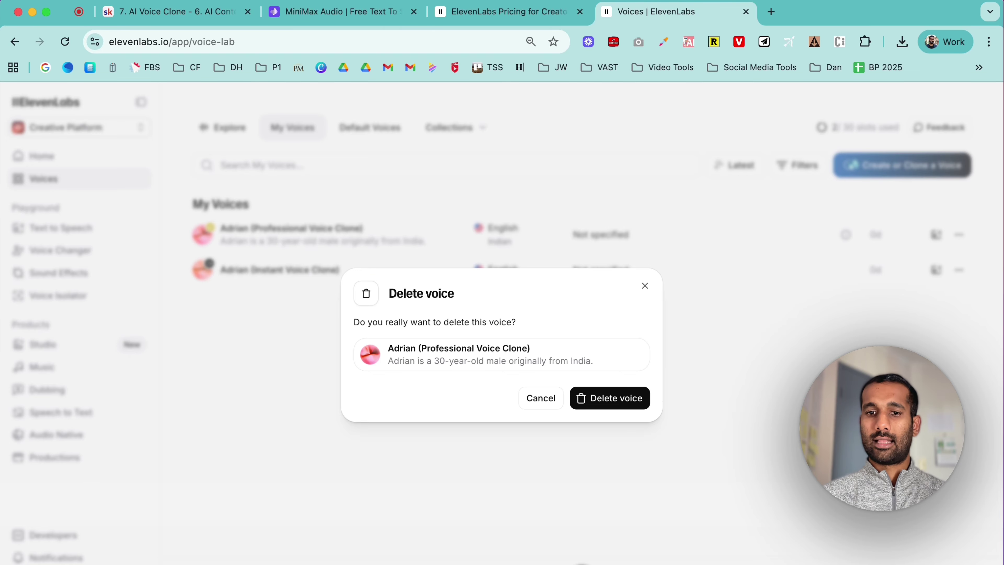
pyautogui.click(613, 400)
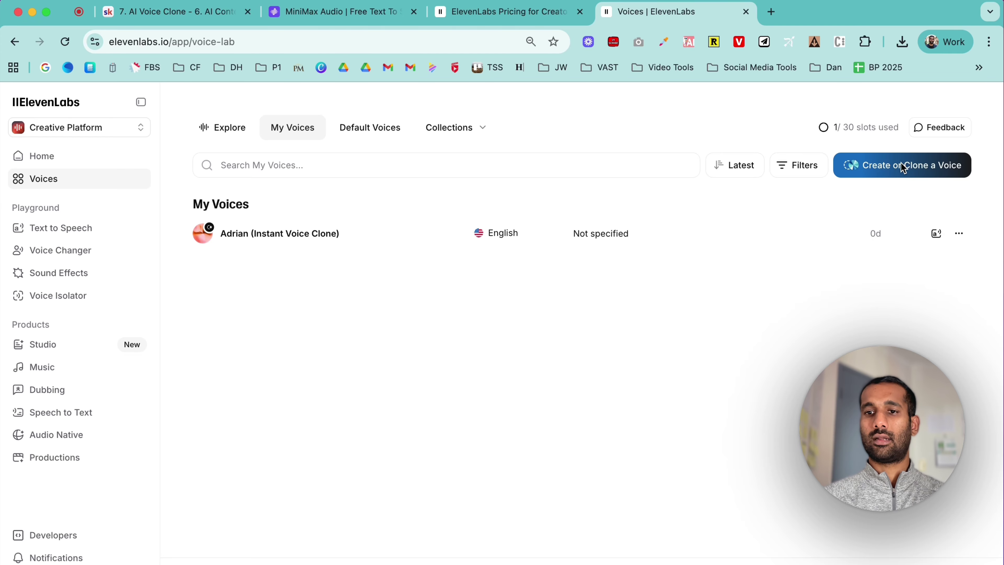
# - Start creating a Professional Voice Clone and continue past its introduction to the voice details form
pyautogui.click(904, 168)
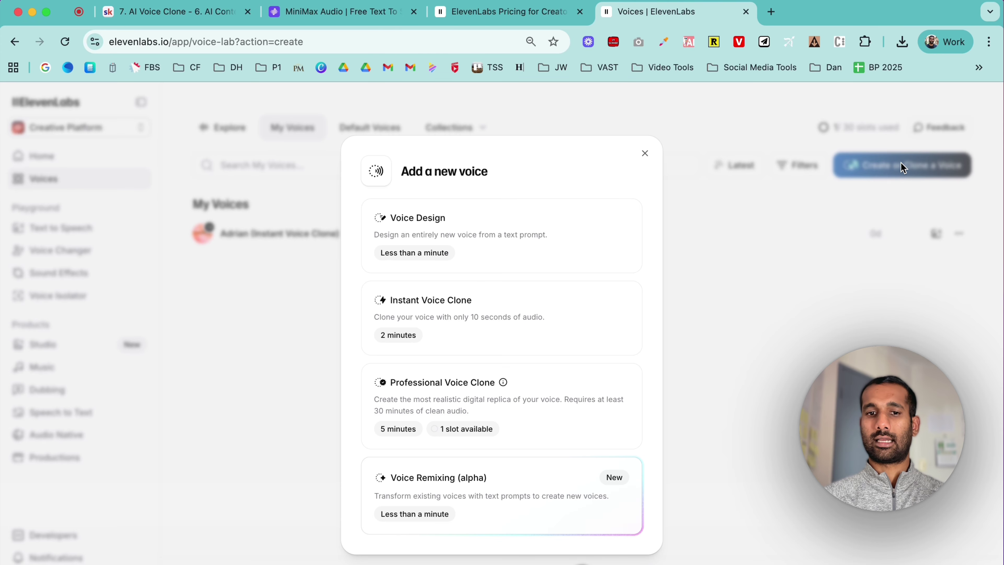
pyautogui.click(530, 398)
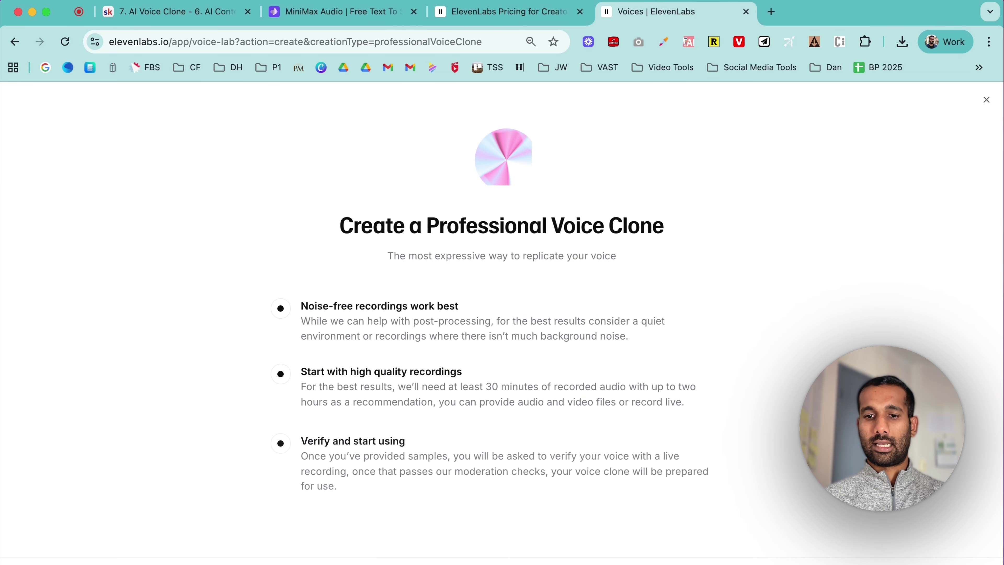
pyautogui.press('Escape')
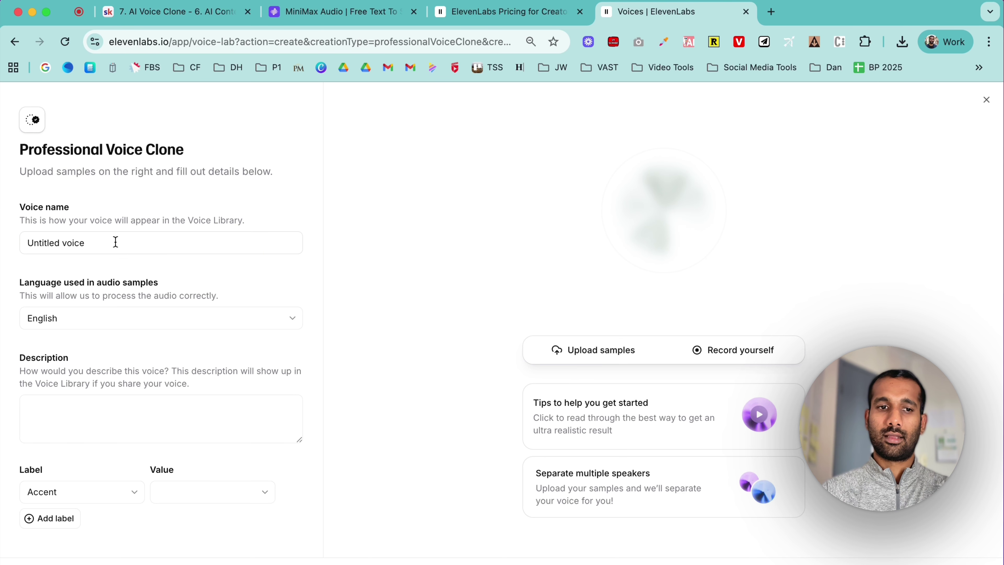
# - Name the new voice with the speaker's first name followed by "(Professional Voice Clone)"
pyautogui.doubleClick(115, 242)
pyautogui.tripleClick(115, 241)
pyautogui.write('Adri')
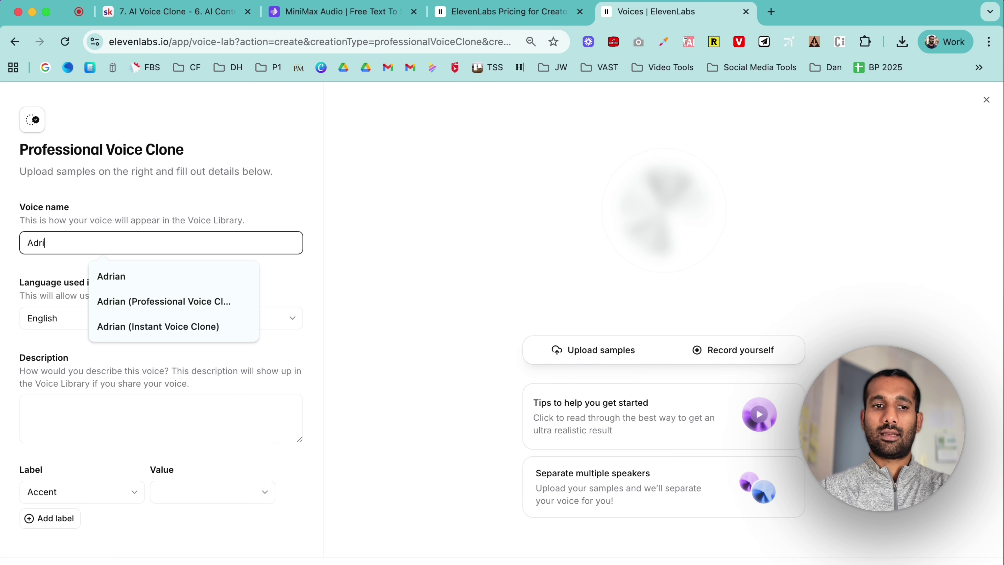
pyautogui.write('an (Professional Voice Clone)')
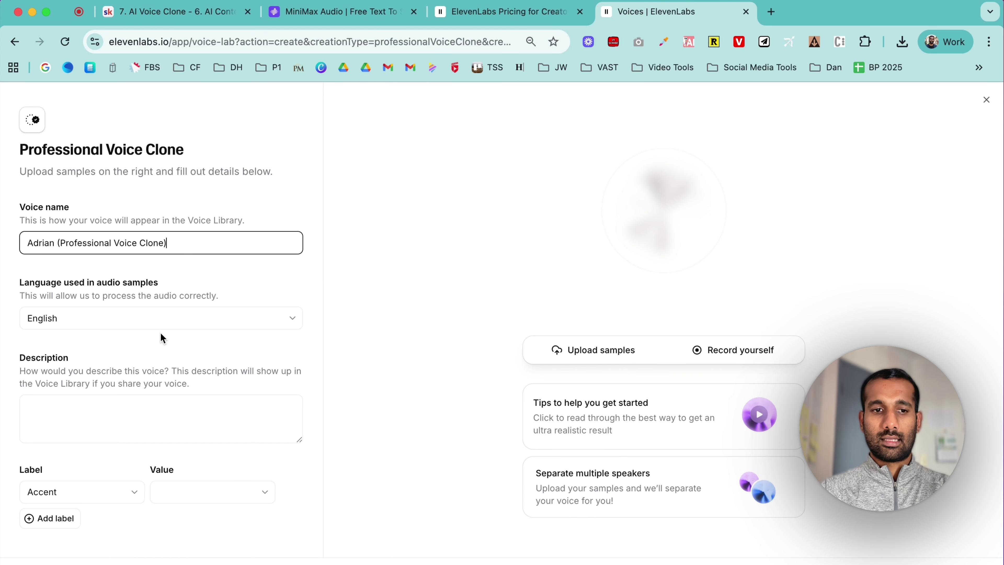
# - Enter "I am a 30 year old male originally from India" as the voice description
pyautogui.click(126, 405)
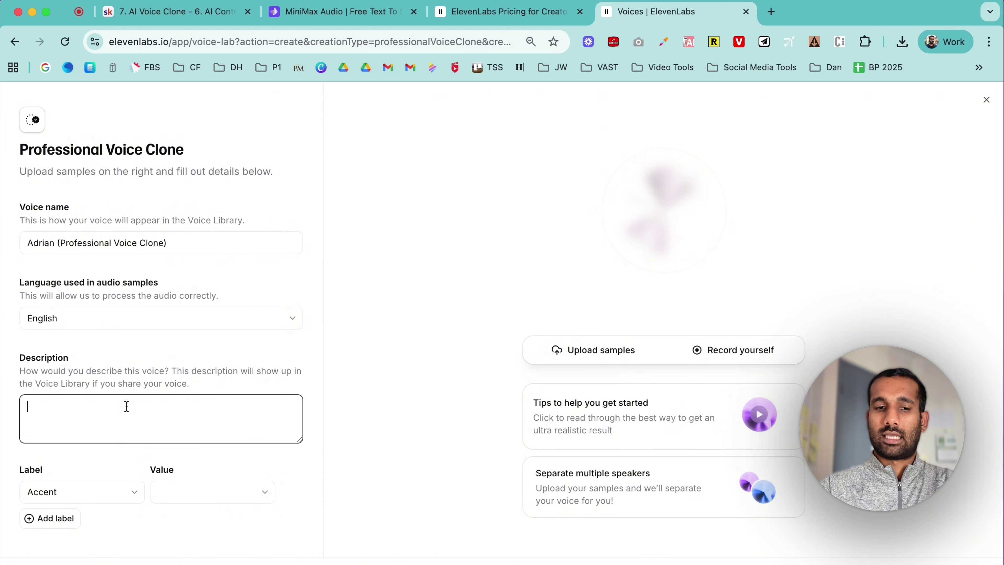
pyautogui.write('I am a 30 year o')
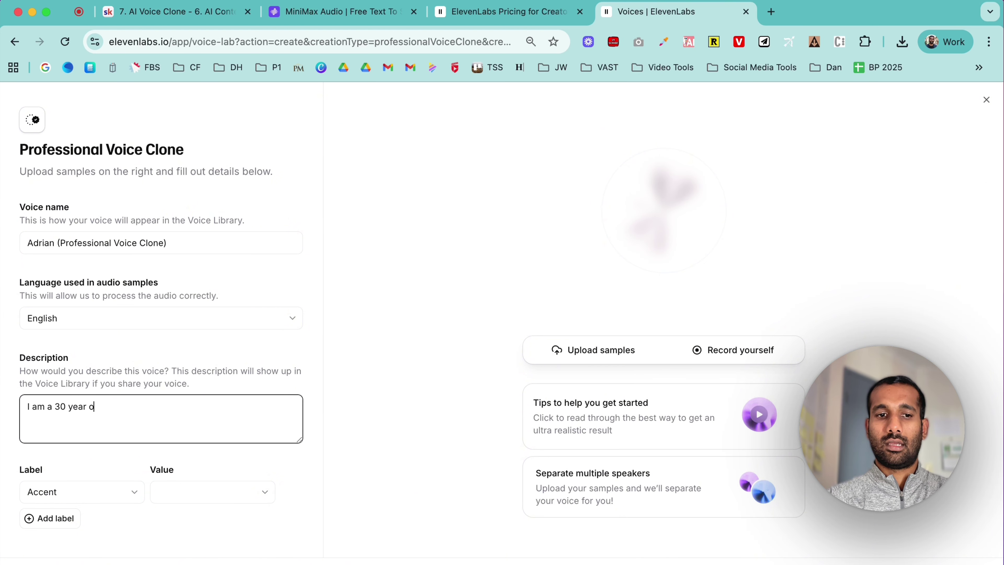
pyautogui.write('ld male')
pyautogui.press('BackSpace')
pyautogui.press('BackSpace')
pyautogui.press('BackSpace')
pyautogui.write('ld male original')
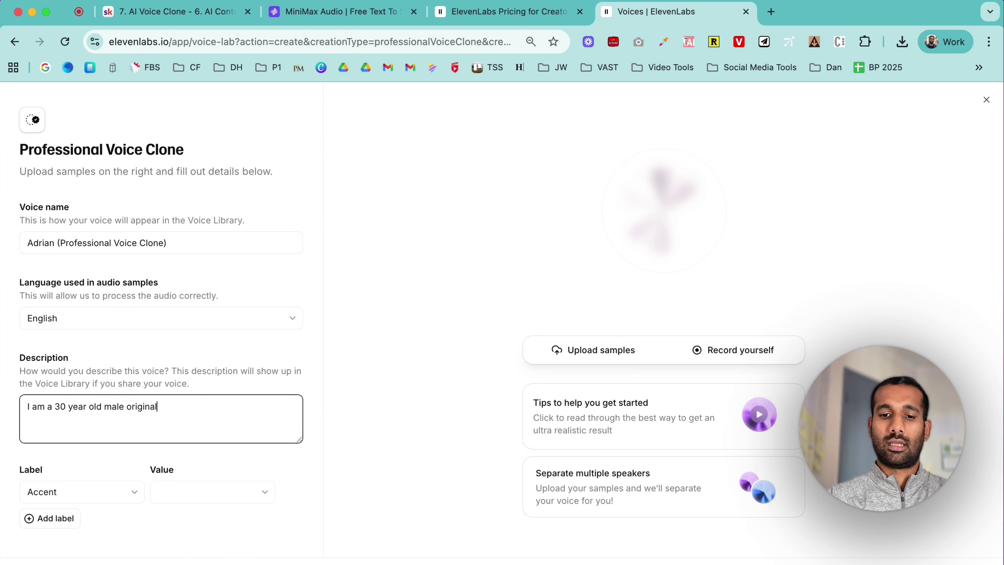
pyautogui.write('ly from Ind')
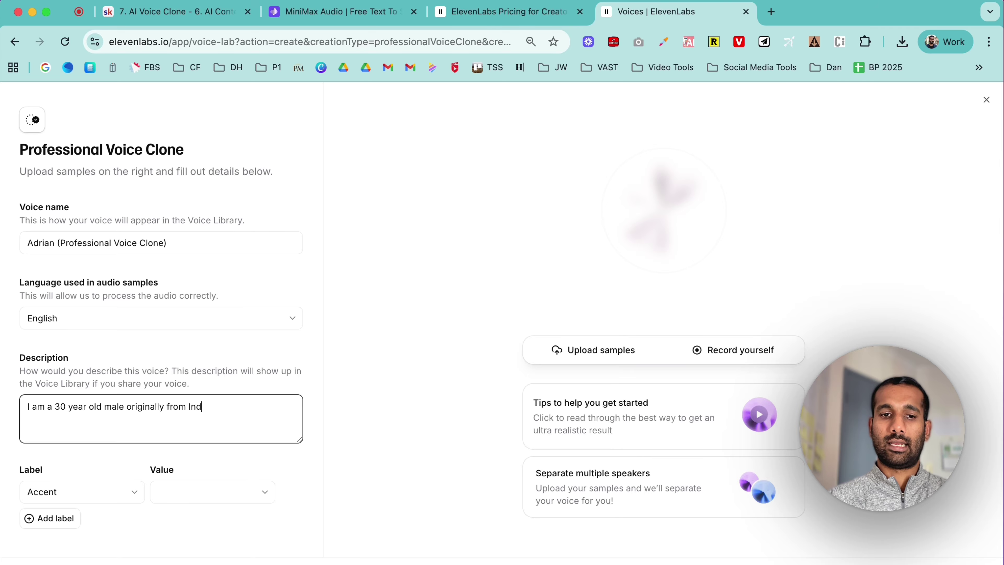
pyautogui.write('ia')
pyautogui.press('Tab')
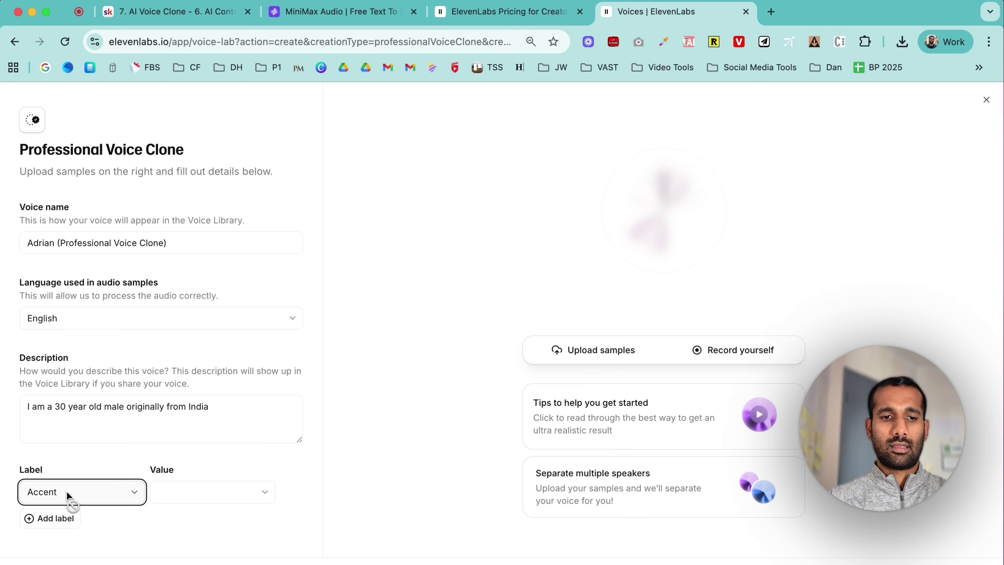
# - Set the voice's Accent label to Indian and add a Gender label set to Male
pyautogui.click(211, 490)
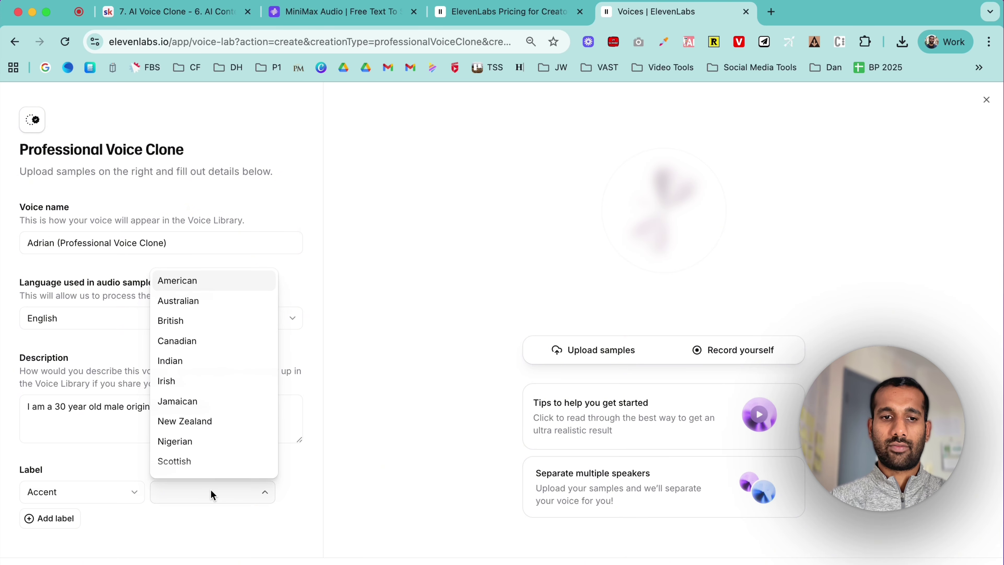
pyautogui.click(181, 361)
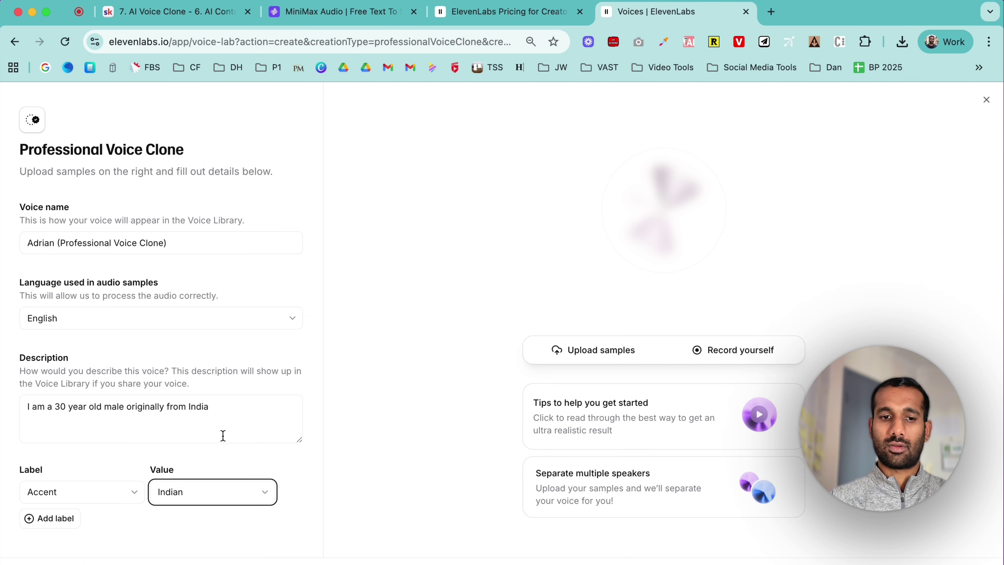
pyautogui.click(158, 537)
pyautogui.click(63, 519)
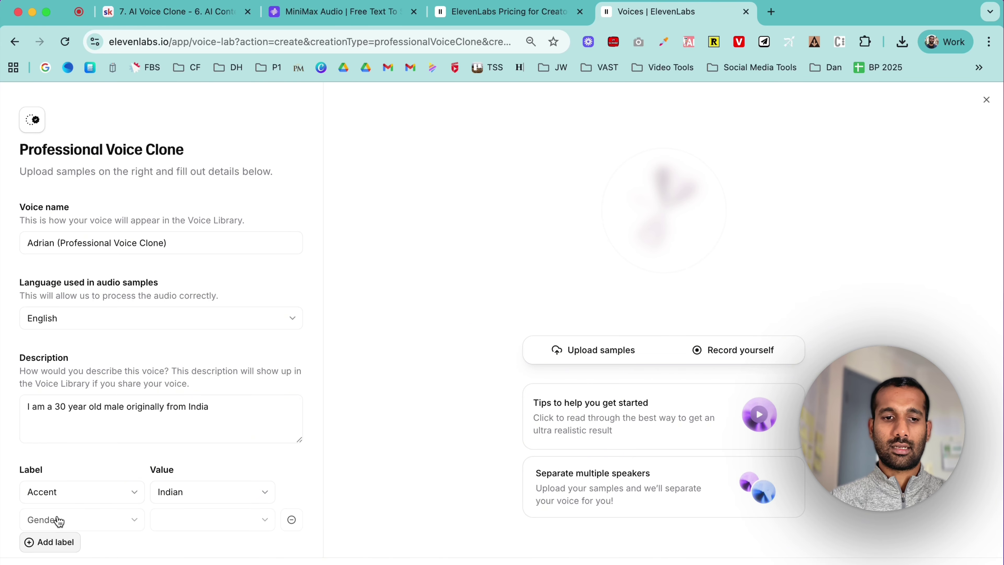
pyautogui.click(213, 520)
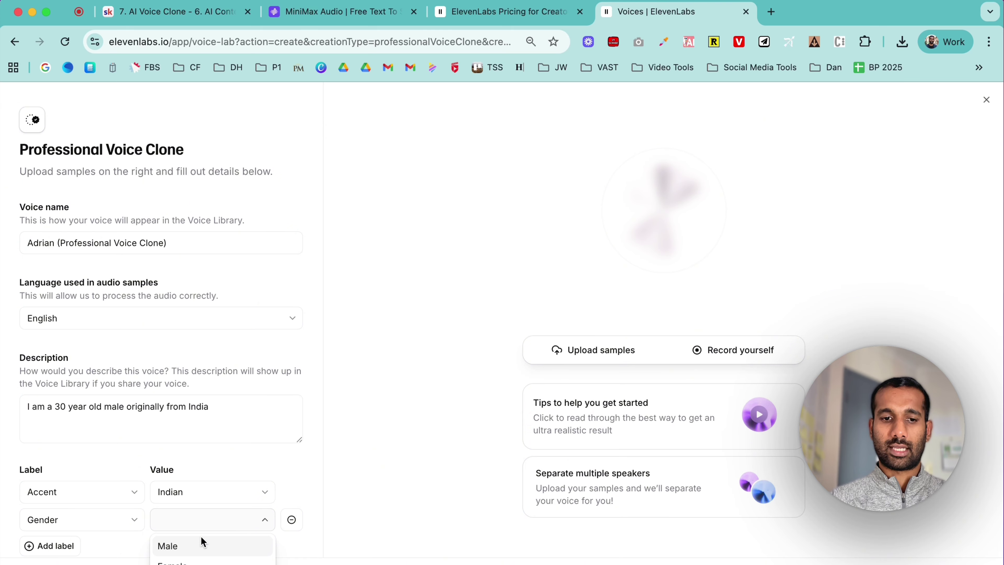
pyautogui.click(189, 551)
# - Add an Age label with the value Young and remove that label again
pyautogui.click(63, 545)
pyautogui.scroll(-3, 158, 514)
pyautogui.click(190, 485)
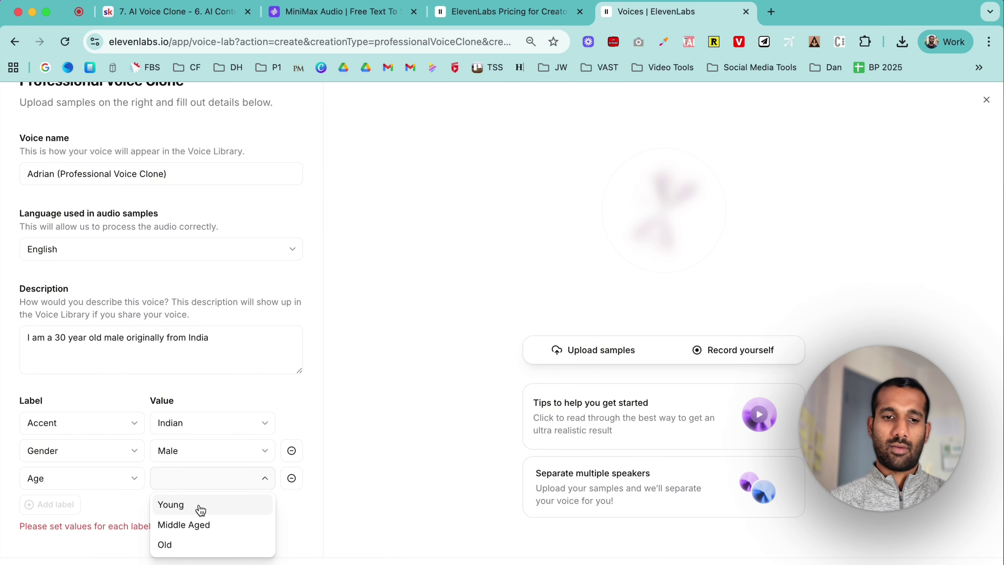
pyautogui.click(201, 509)
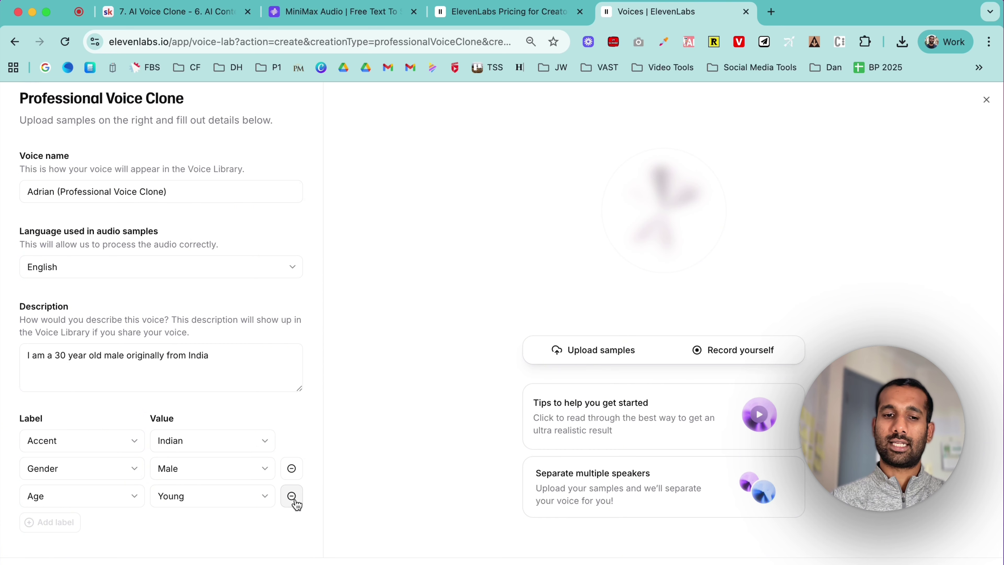
pyautogui.click(293, 499)
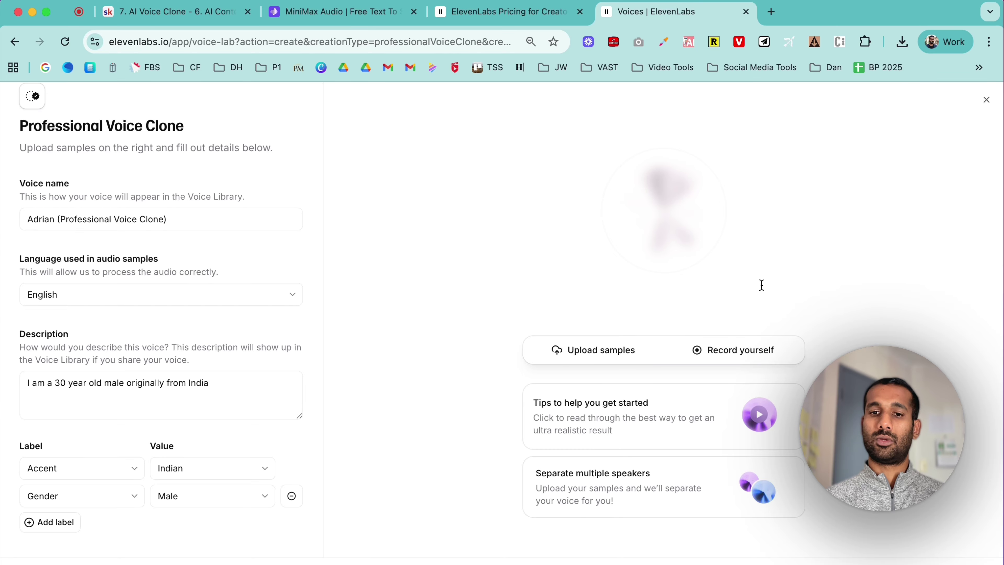
# - Upload the "It's not too late to start learning AI agents (No Code, Step-by-step Tutorial).mp4" video from Downloads as a voice sample
pyautogui.click(597, 353)
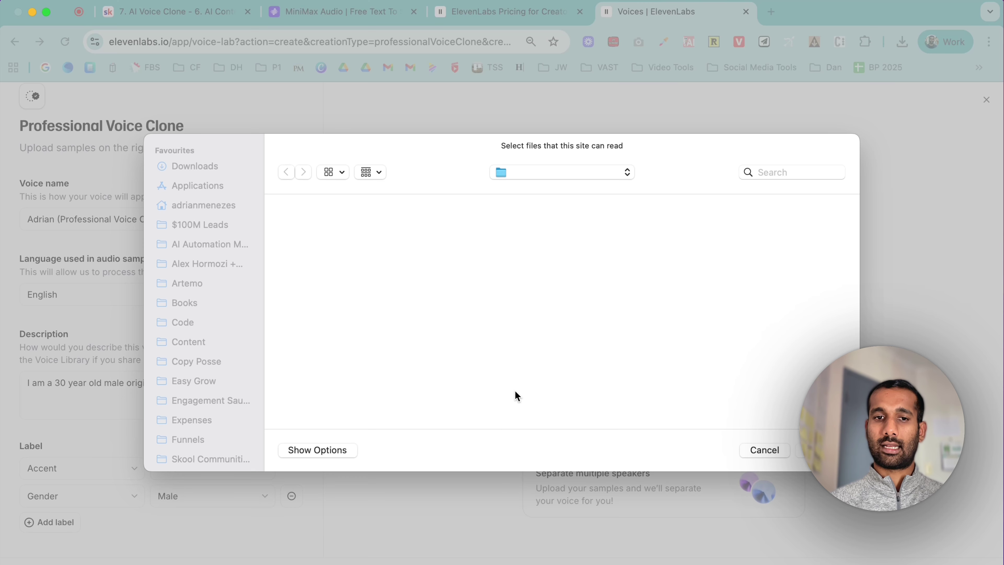
pyautogui.scroll(-3, 412, 348)
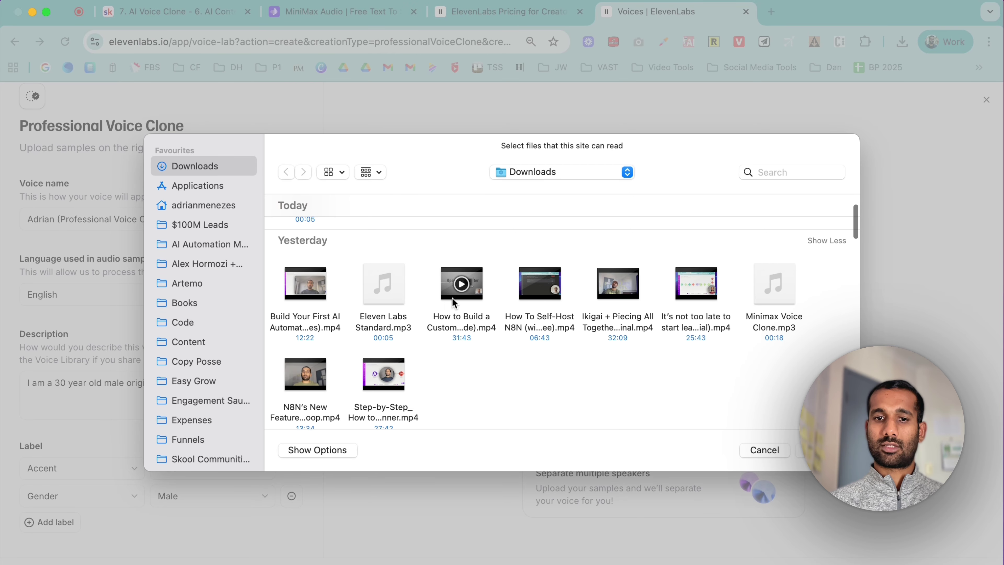
pyautogui.scroll(-2, 451, 361)
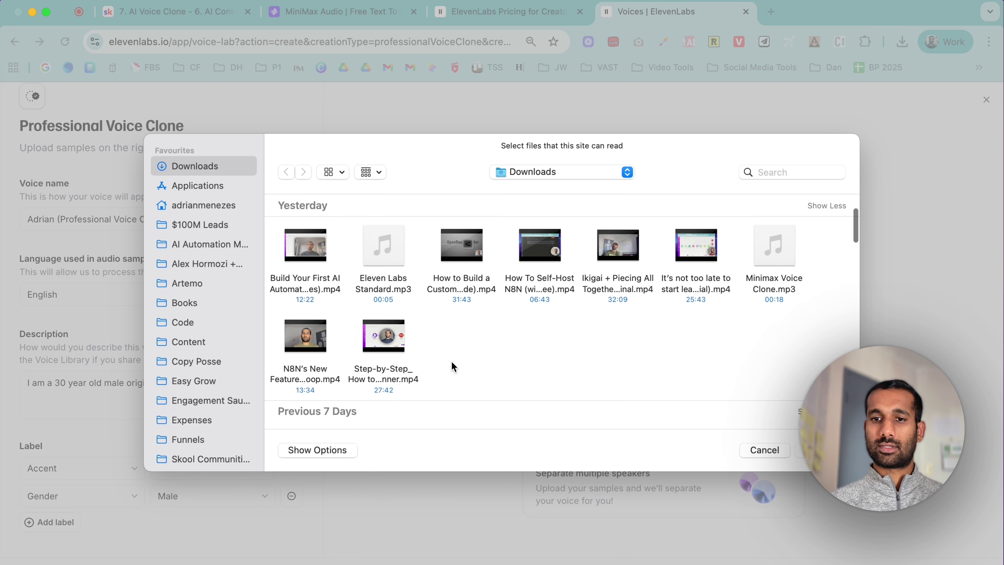
pyautogui.click(678, 260)
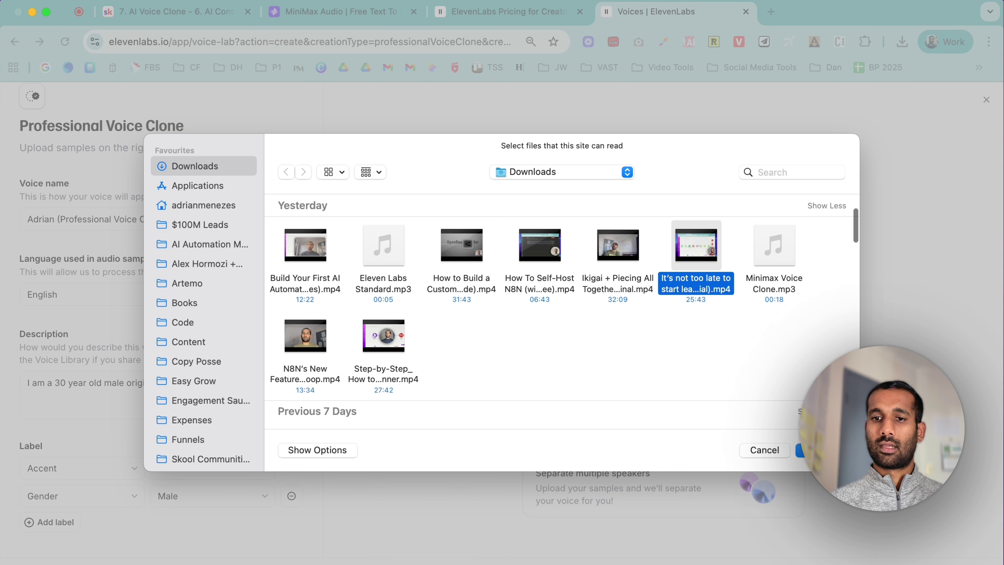
pyautogui.click(821, 449)
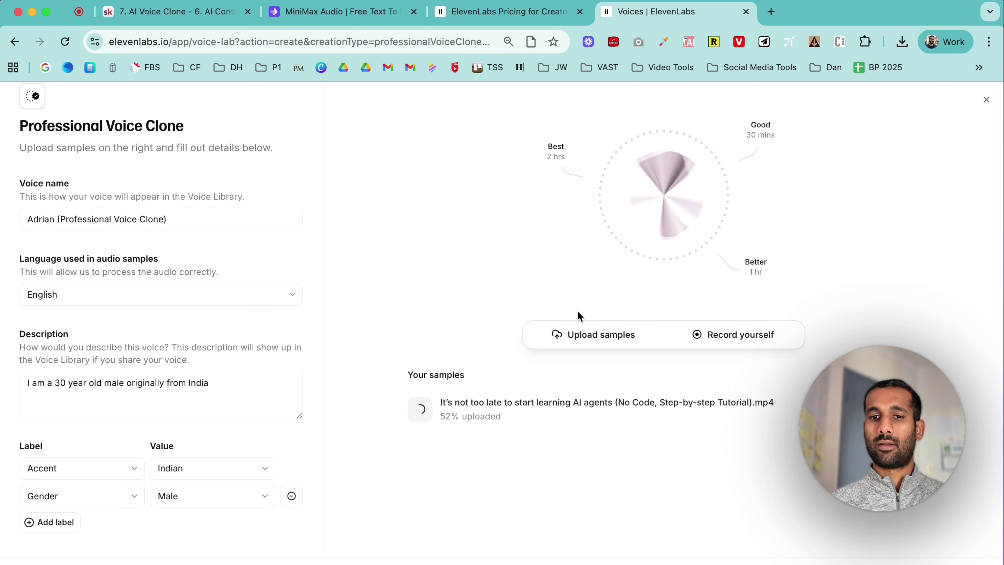
# - Upload yesterday's six other MP4 videos from Downloads as voice samples, leaving out the already added AI agents video and both MP3 files
pyautogui.click(575, 343)
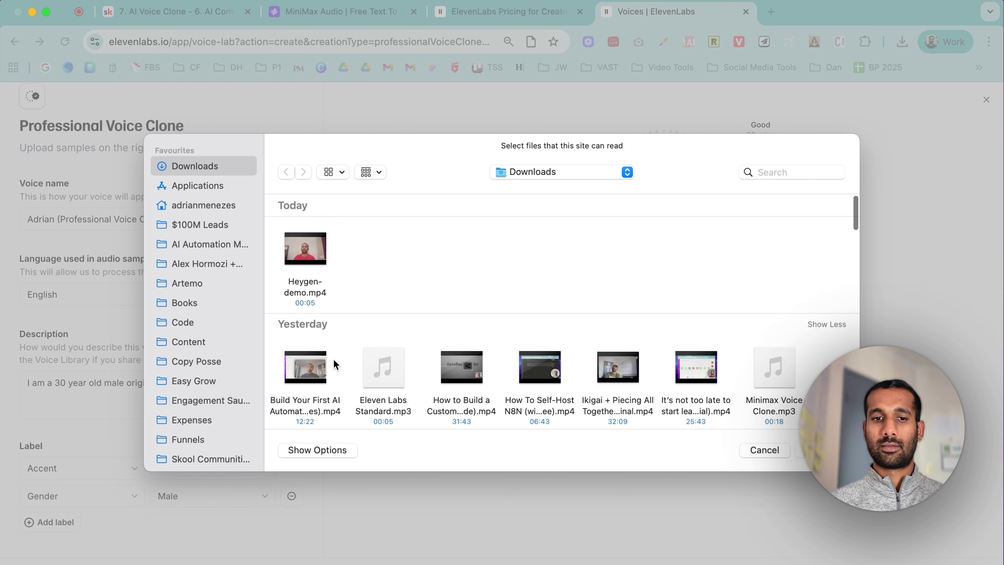
pyautogui.scroll(-3, 335, 364)
pyautogui.click(317, 313)
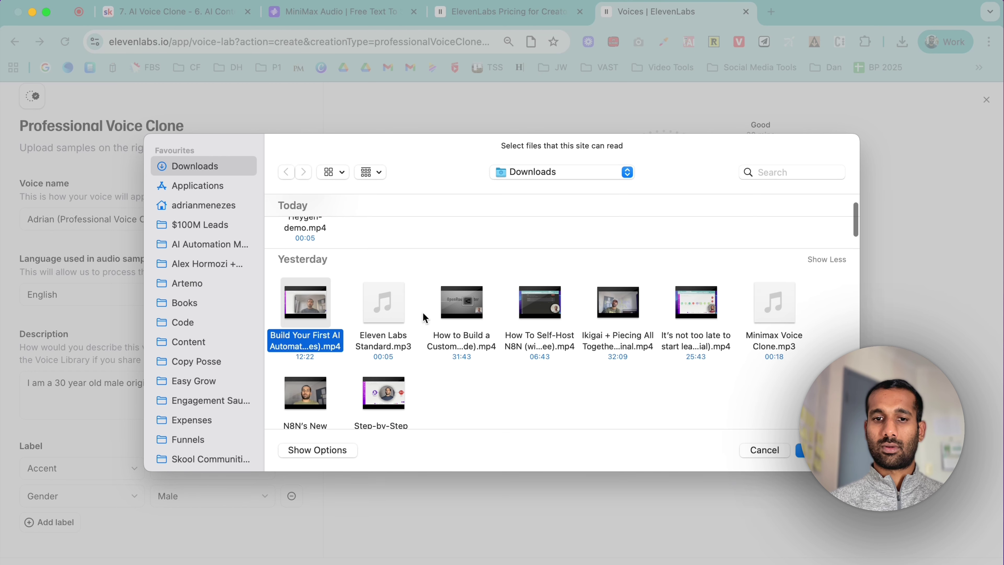
pyautogui.keyDown('super'); pyautogui.click(450, 316); pyautogui.keyUp('super')
pyautogui.keyDown('super'); pyautogui.click(540, 309); pyautogui.keyUp('super')
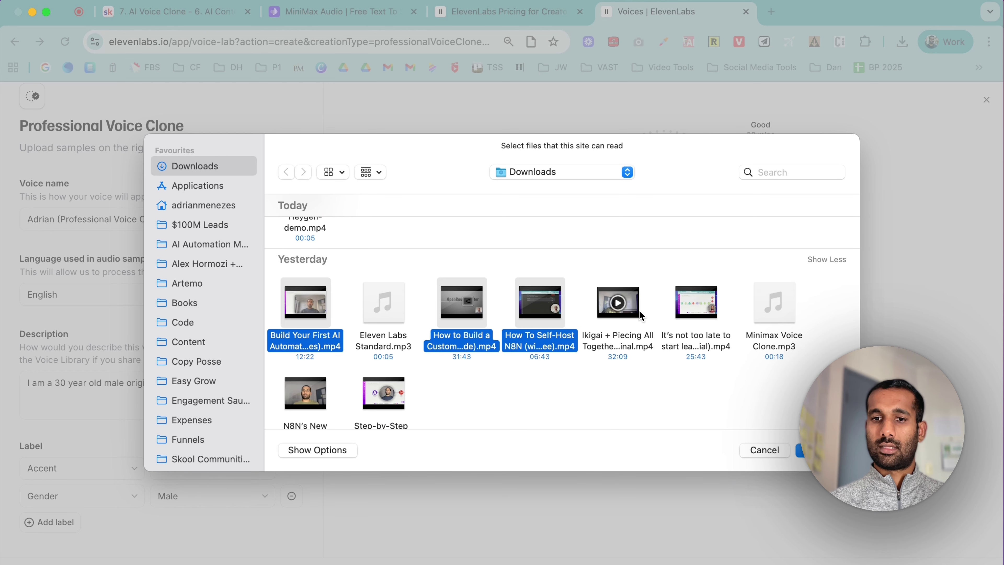
pyautogui.keyDown('super'); pyautogui.click(618, 308); pyautogui.keyUp('super')
pyautogui.keyDown('super'); pyautogui.click(684, 315); pyautogui.keyUp('super')
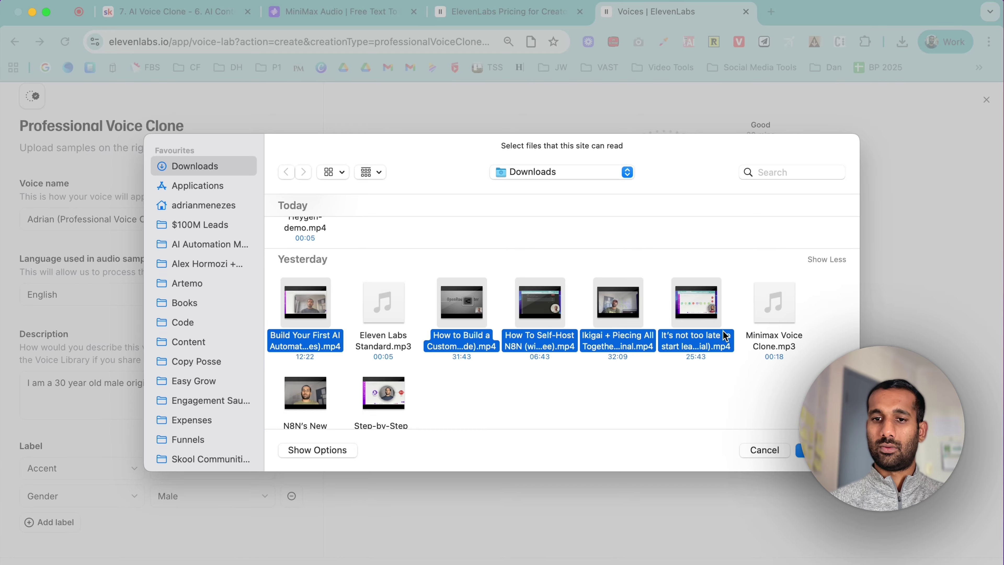
pyautogui.keyDown('super'); pyautogui.click(714, 318); pyautogui.keyUp('super')
pyautogui.keyDown('super'); pyautogui.click(400, 403); pyautogui.keyUp('super')
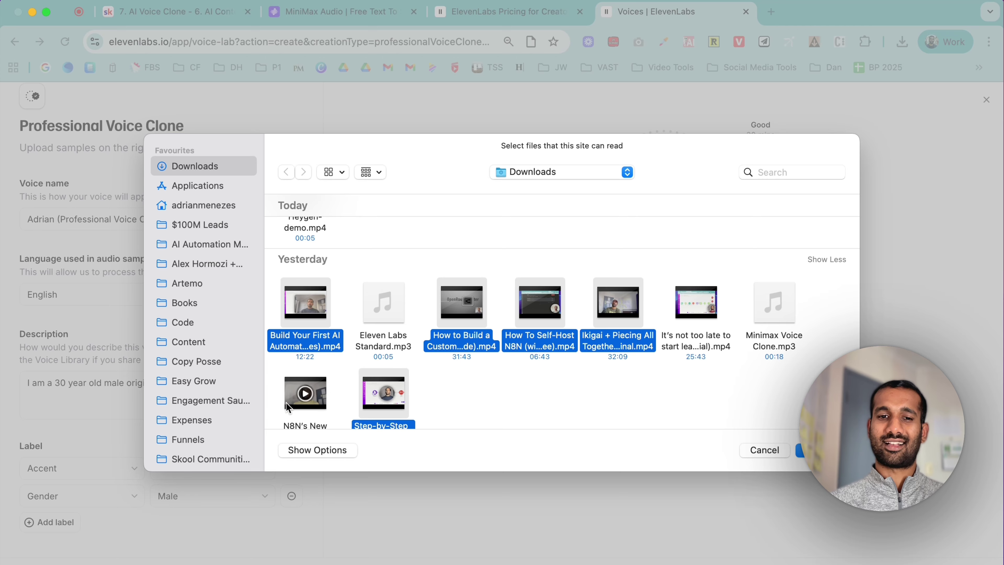
pyautogui.keyDown('super'); pyautogui.click(288, 407); pyautogui.keyUp('super')
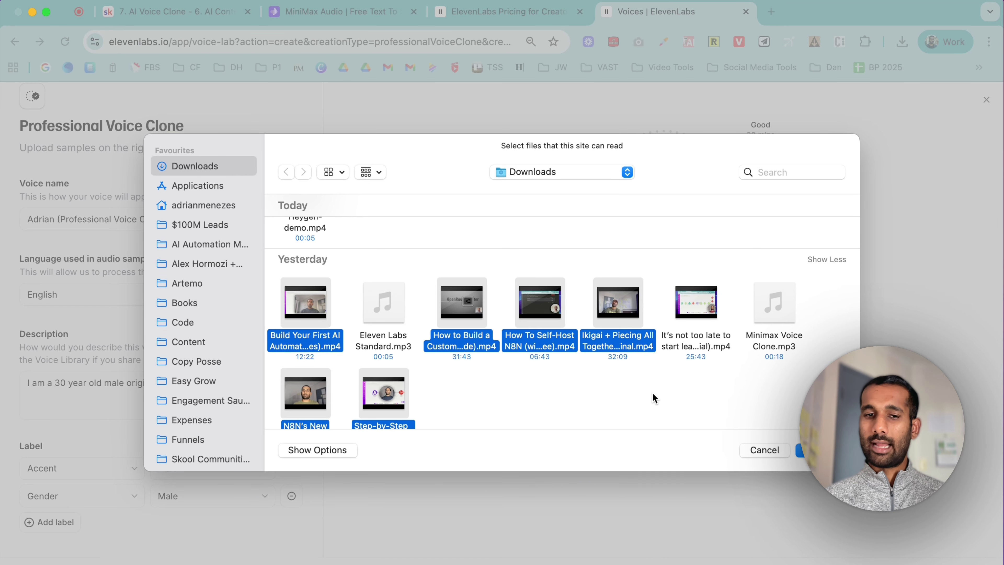
pyautogui.scroll(-2, 651, 392)
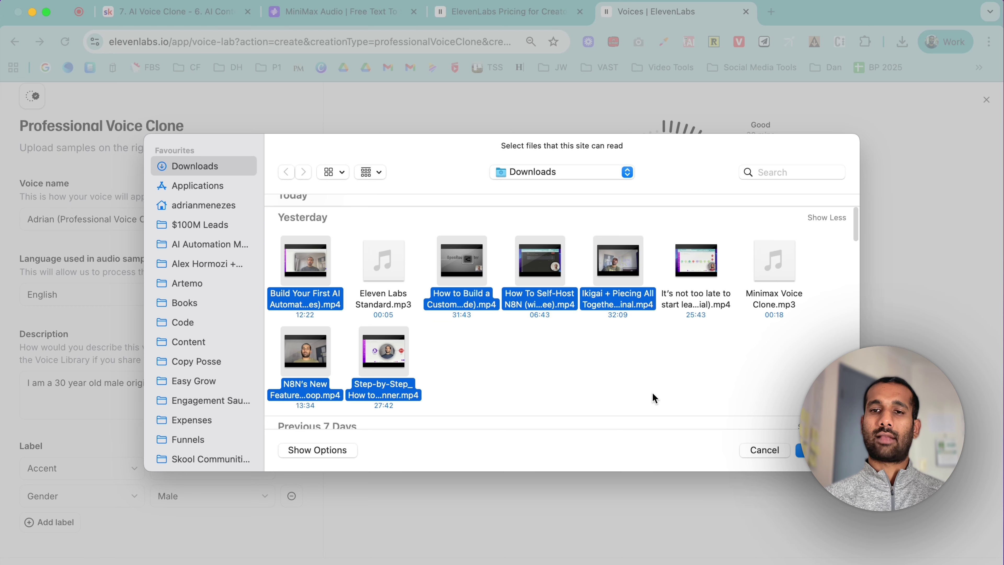
pyautogui.press('Return')
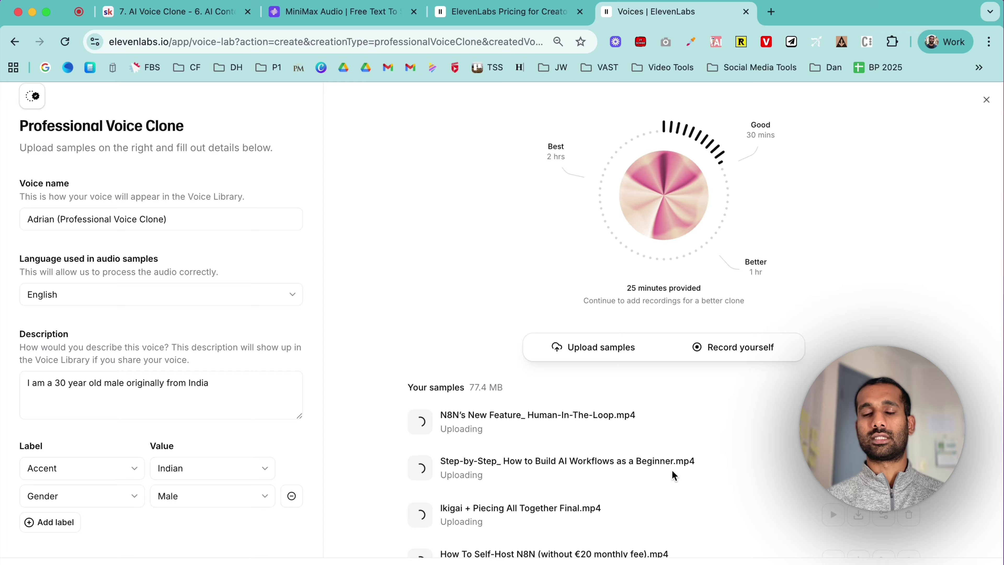
# - Check the upload progress of the added MP4 voice samples and the total recording time provided
pyautogui.scroll(-5, 672, 459)
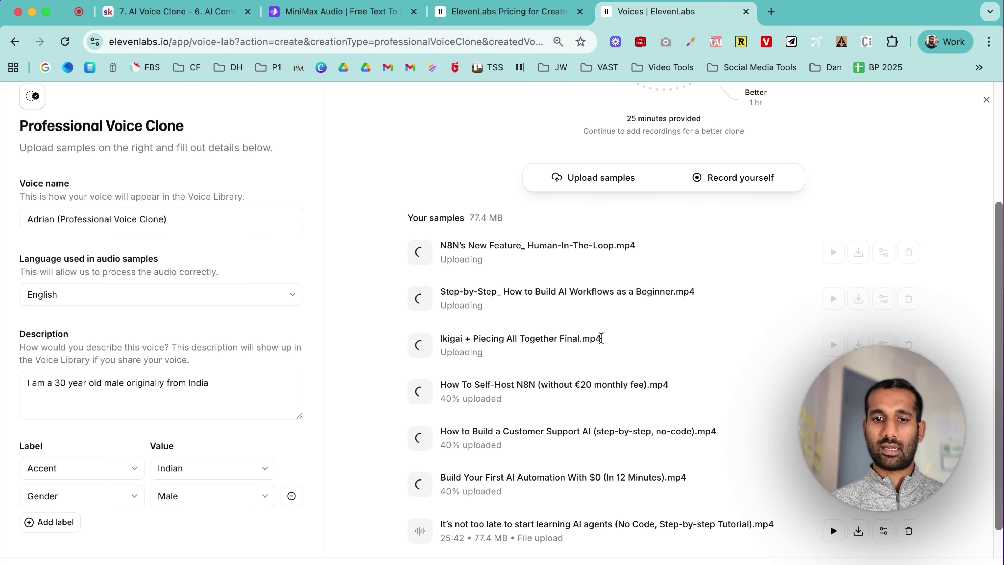
pyautogui.scroll(-1, 629, 336)
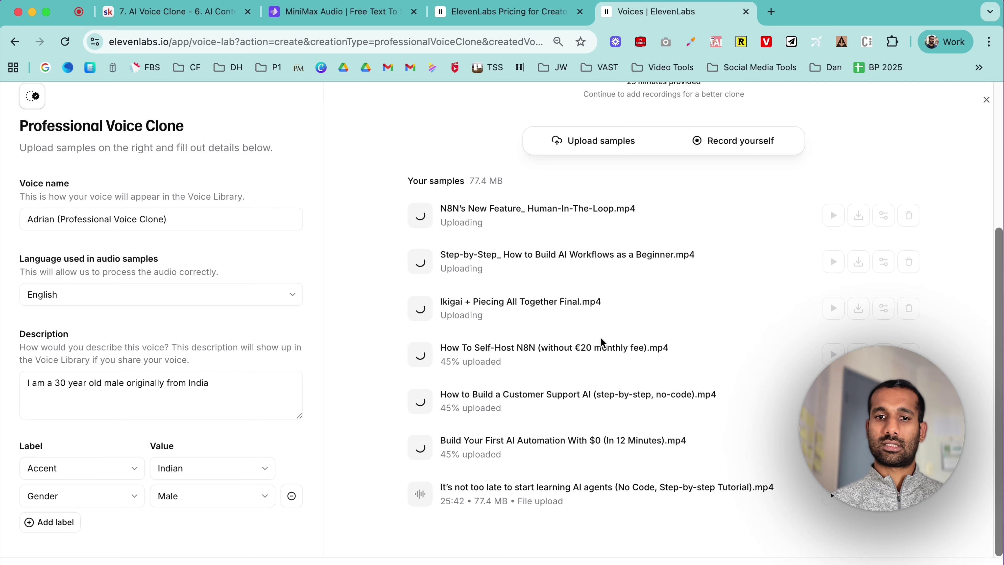
pyautogui.scroll(5, 600, 336)
pyautogui.scroll(1, 601, 338)
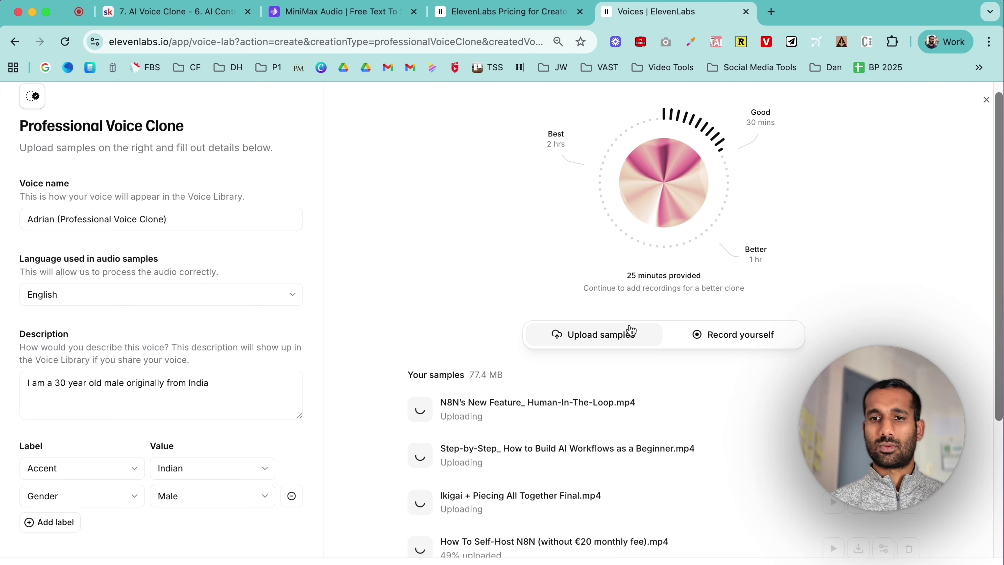
pyautogui.scroll(-3, 582, 438)
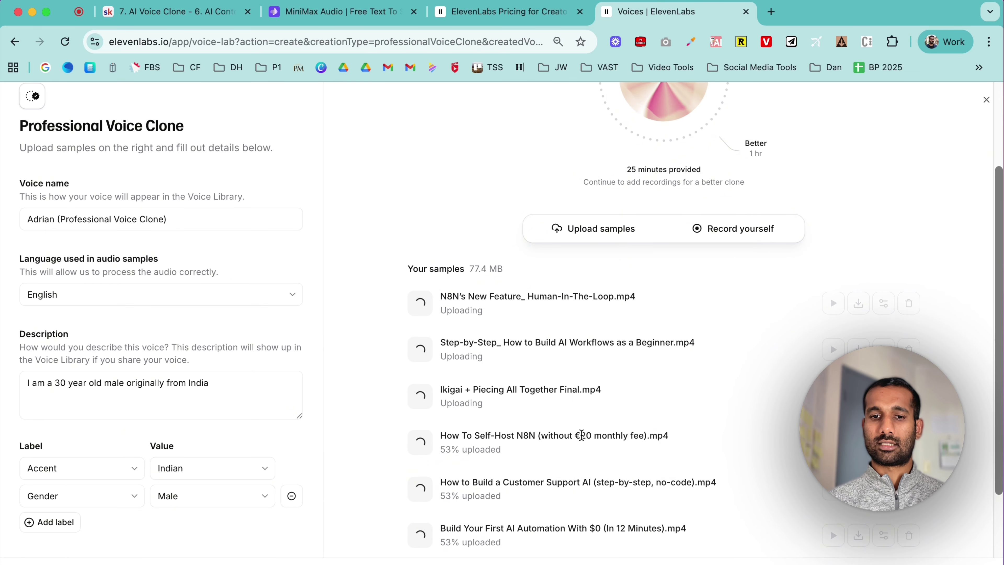
pyautogui.scroll(3, 583, 438)
pyautogui.scroll(1, 582, 439)
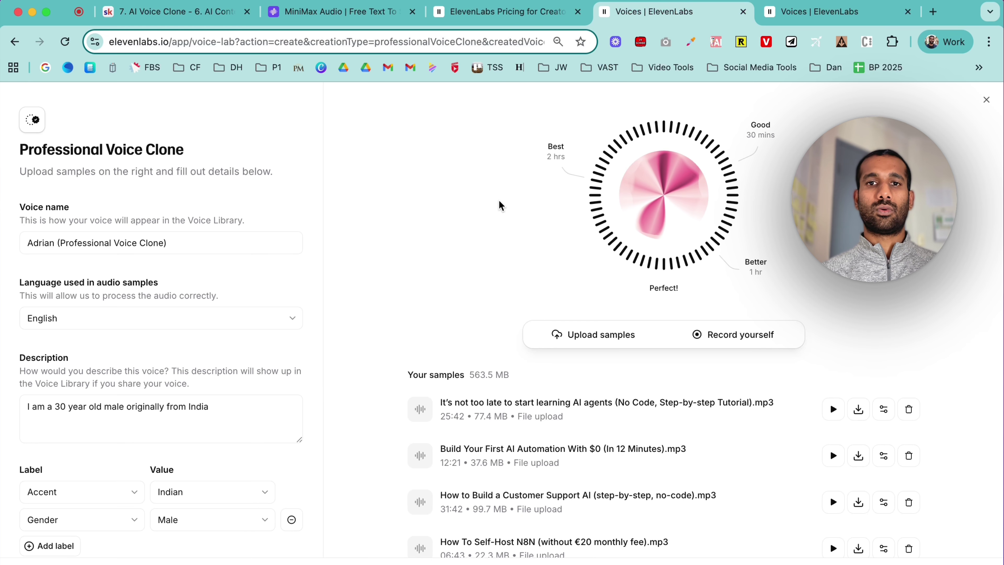
# - Submit the uploaded samples, verify the voice by recording the displayed text, and finish the Professional Voice Clone by returning to the dashboard
pyautogui.scroll(-1, 499, 204)
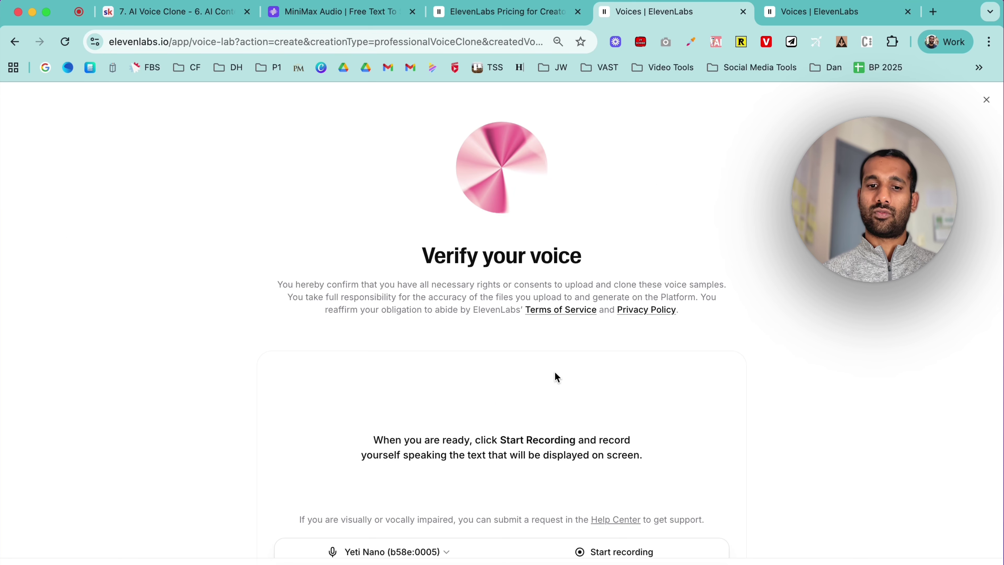
pyautogui.scroll(-2, 554, 372)
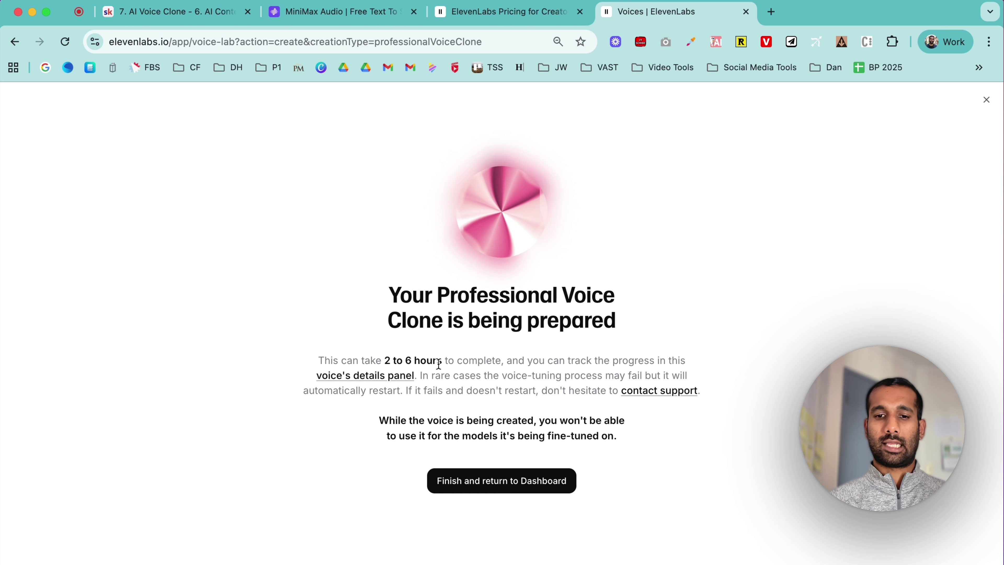
pyautogui.click(497, 487)
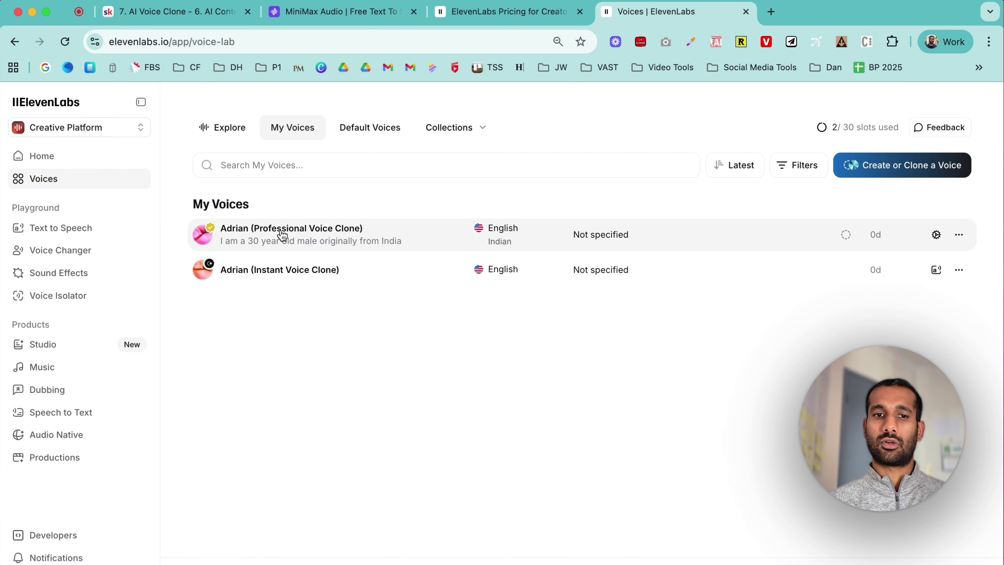
# - Look at the Professional Voice Clone entry in My Voices and switch back to the "7. AI Voice Clone" lesson on Skool
pyautogui.moveTo(292, 233)
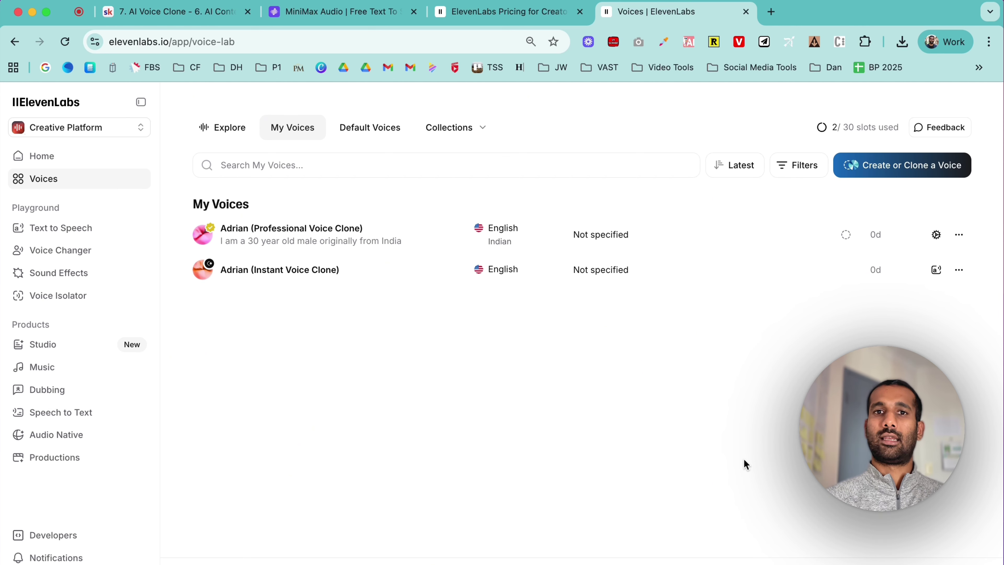
pyautogui.press('super+1')
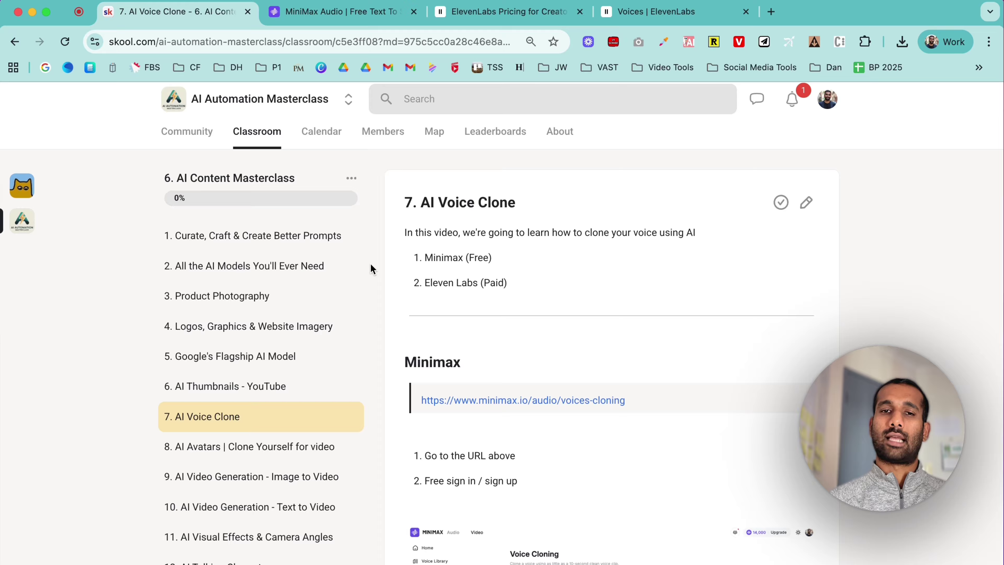